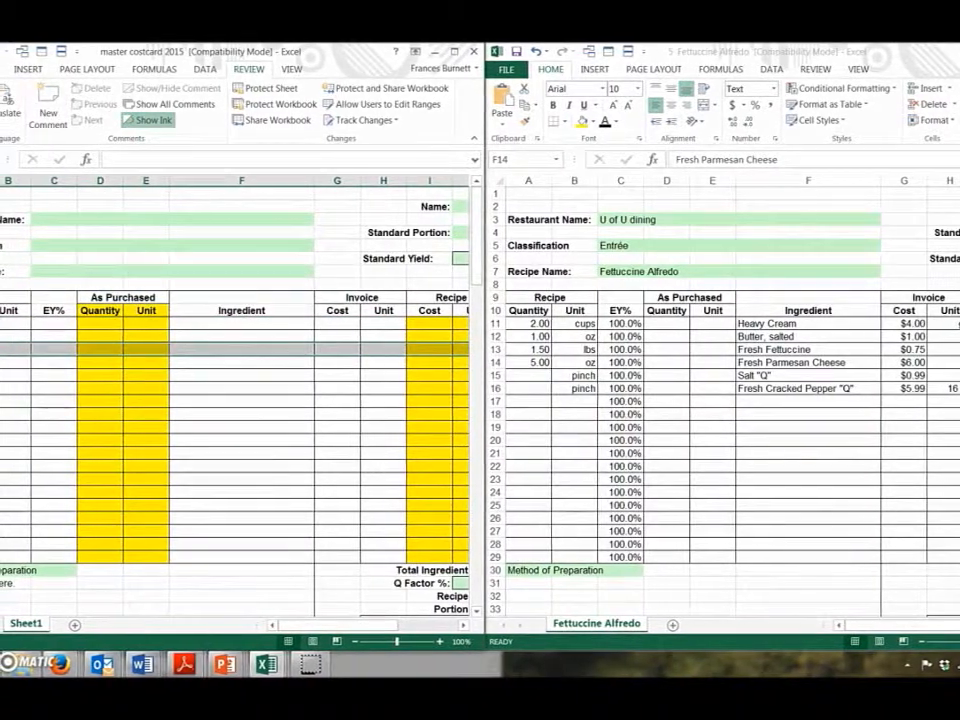
Step: Select columns A–F, then the whole template sheet, and start a formula in cell E26
left_click_drag(40, 185, 224, 198)
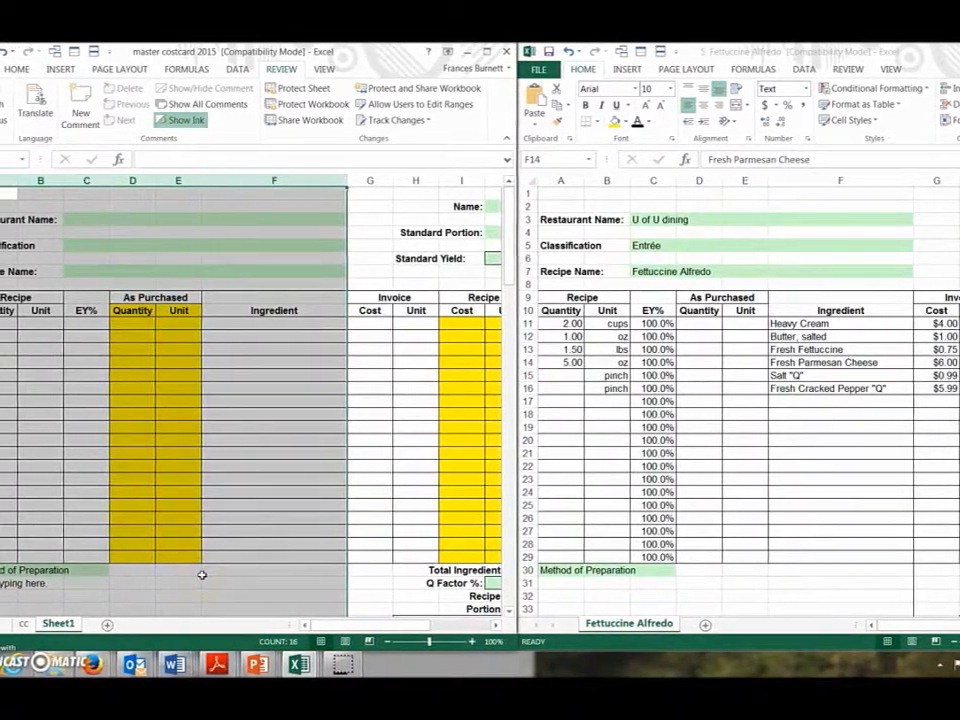
left_click(161, 507)
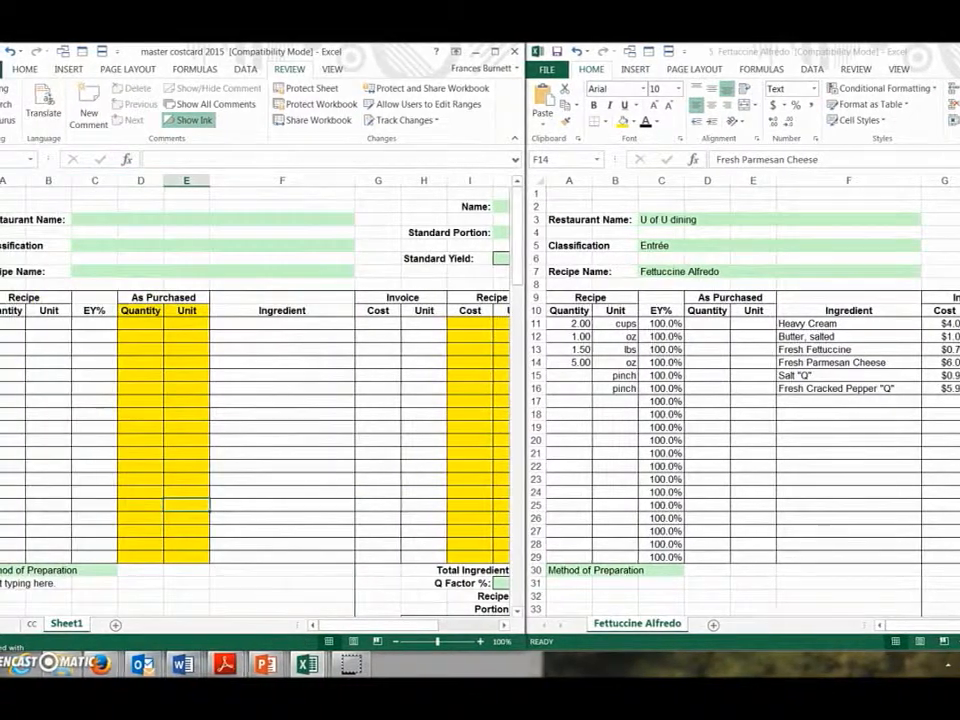
left_click(1, 181)
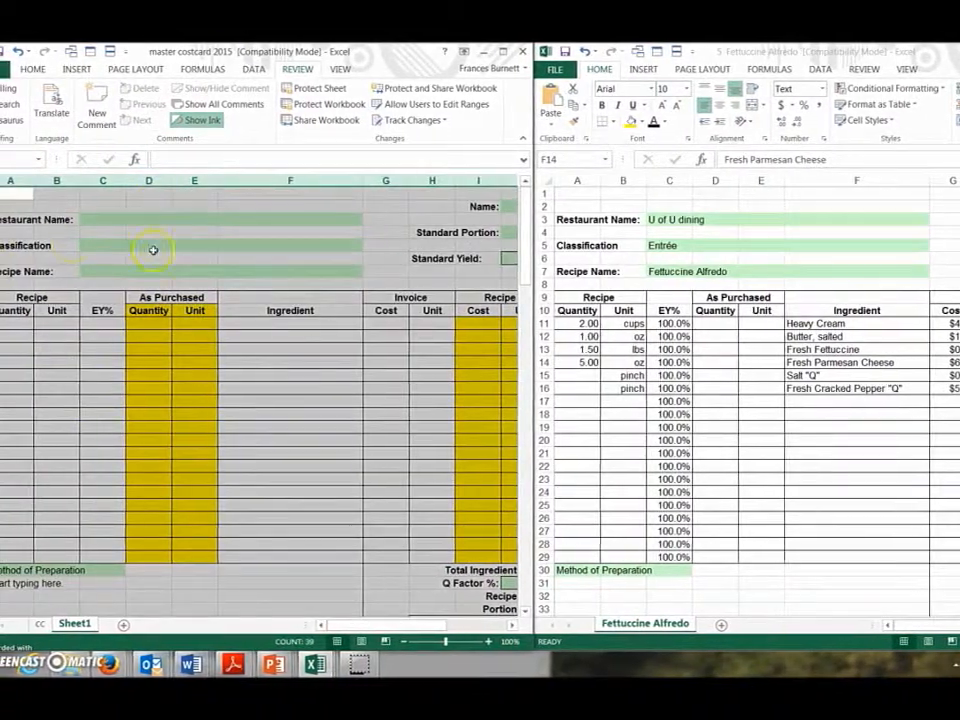
scroll(226, 419, "down", 1)
scroll(226, 419, "down", 5)
scroll(229, 418, "up", 5)
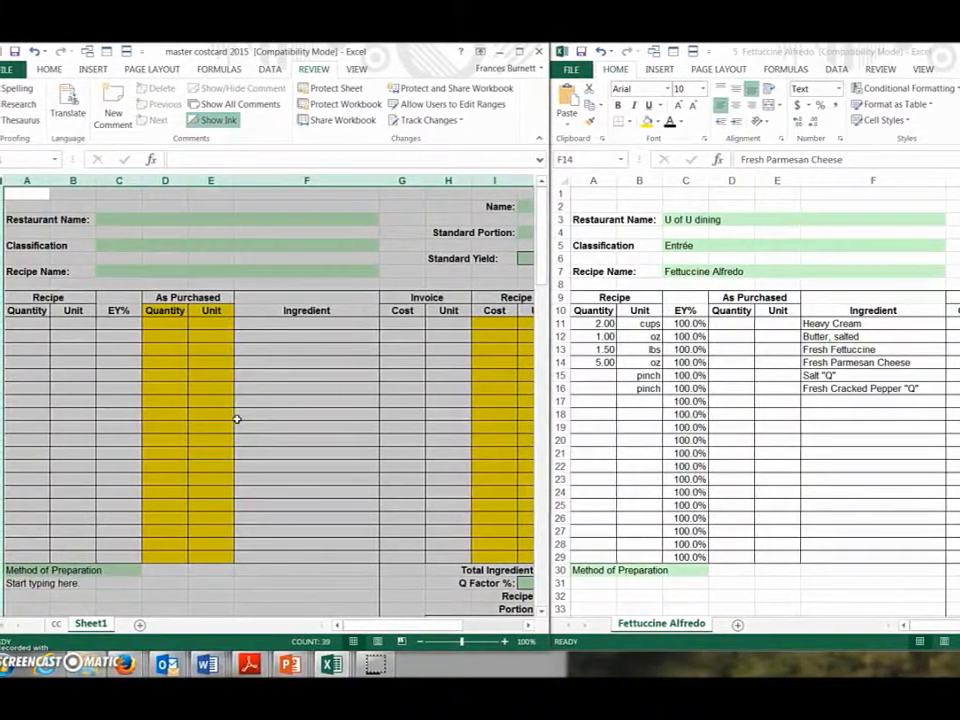
left_click(210, 460)
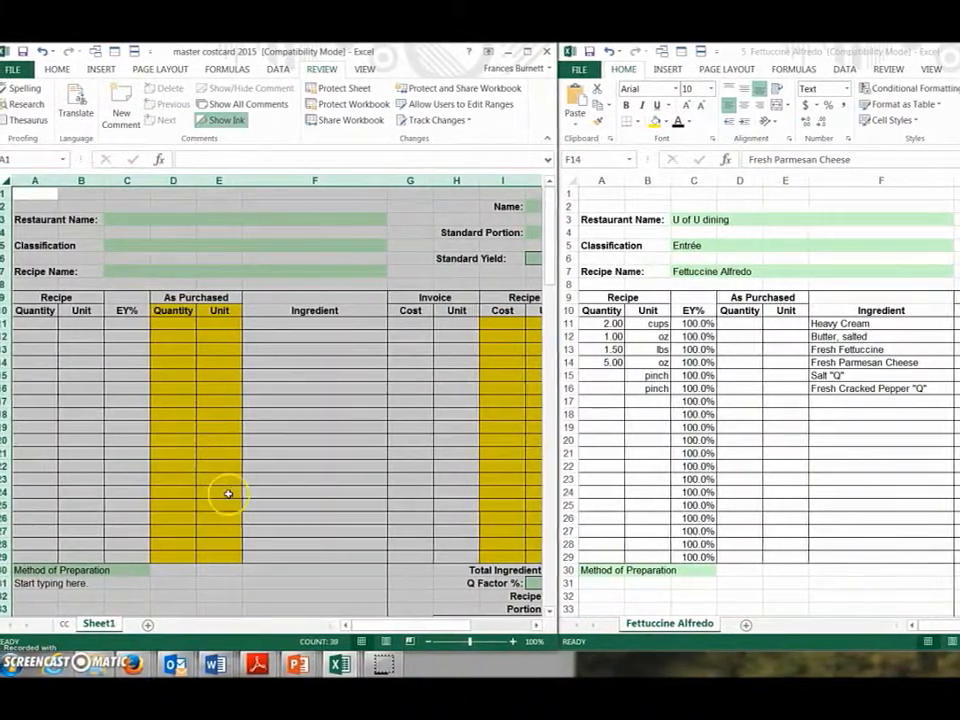
type("=")
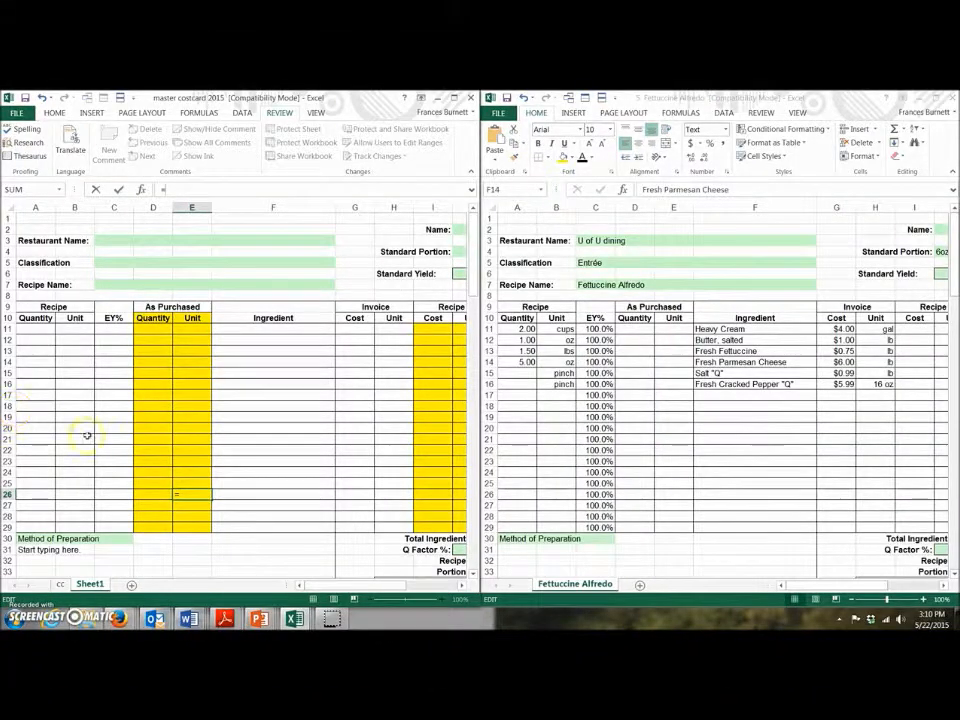
Step: Discard the pending E26 formula and enter JWU INN as the Restaurant Name in C3
key("BackSpace")
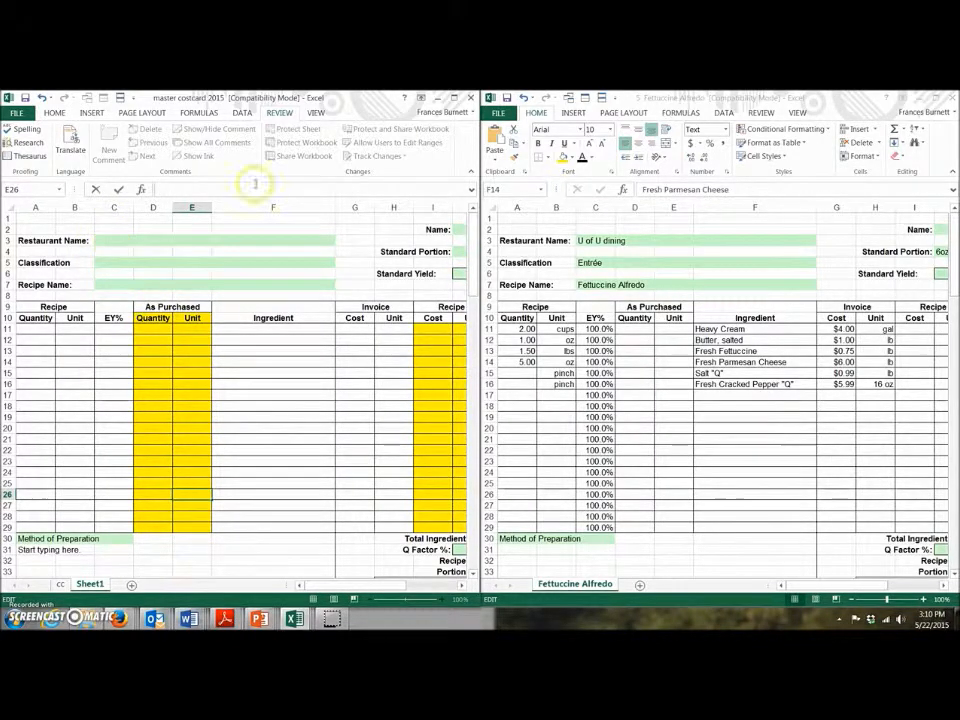
left_click(125, 242)
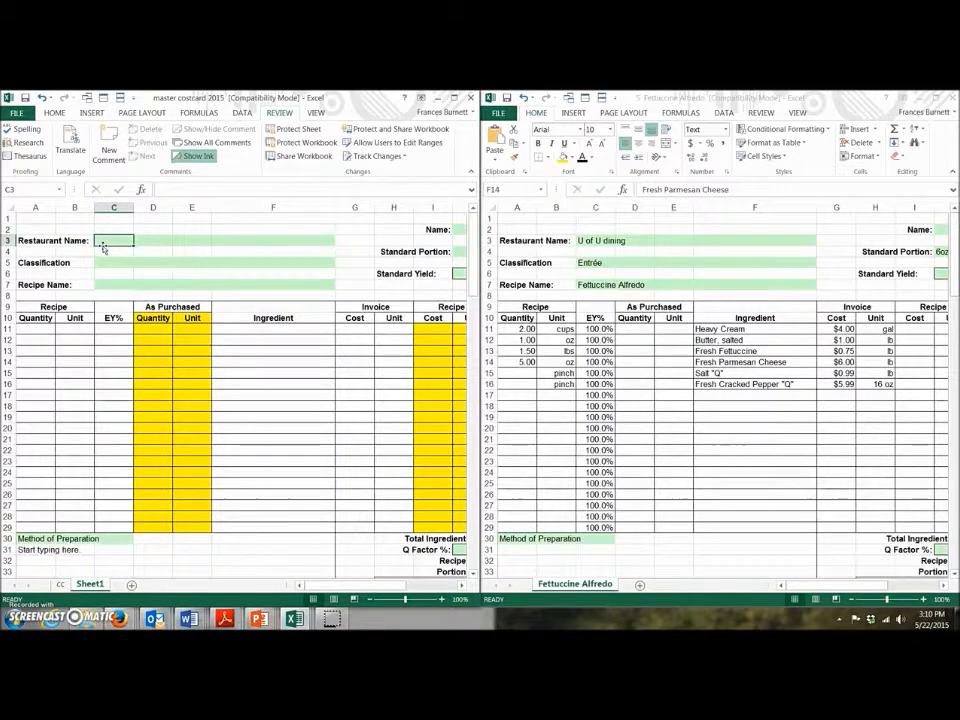
type("JWU INN")
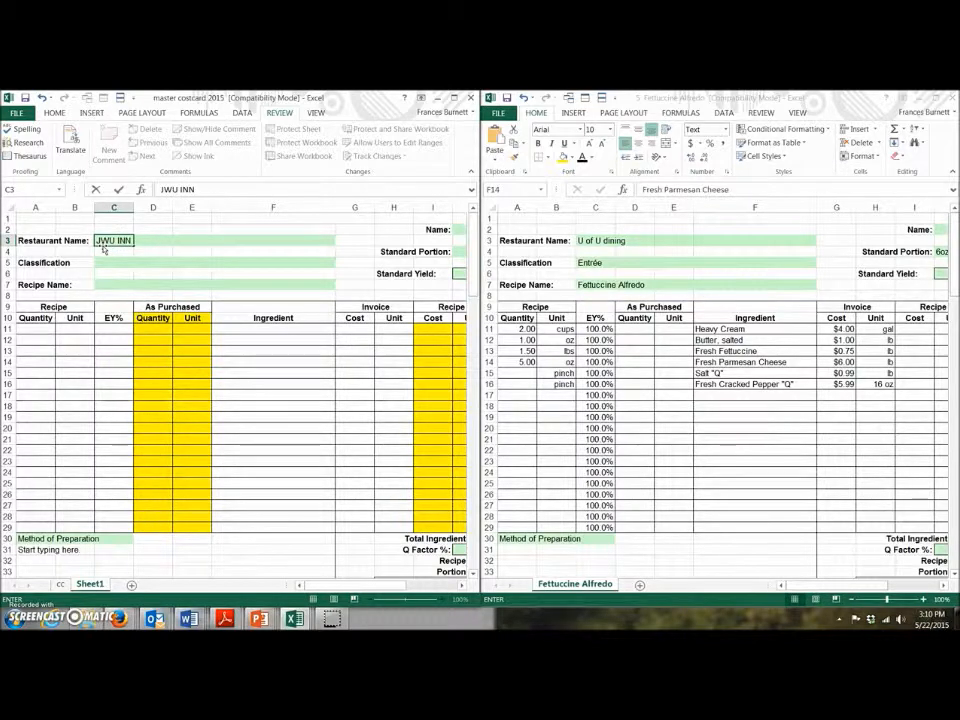
key("Tab")
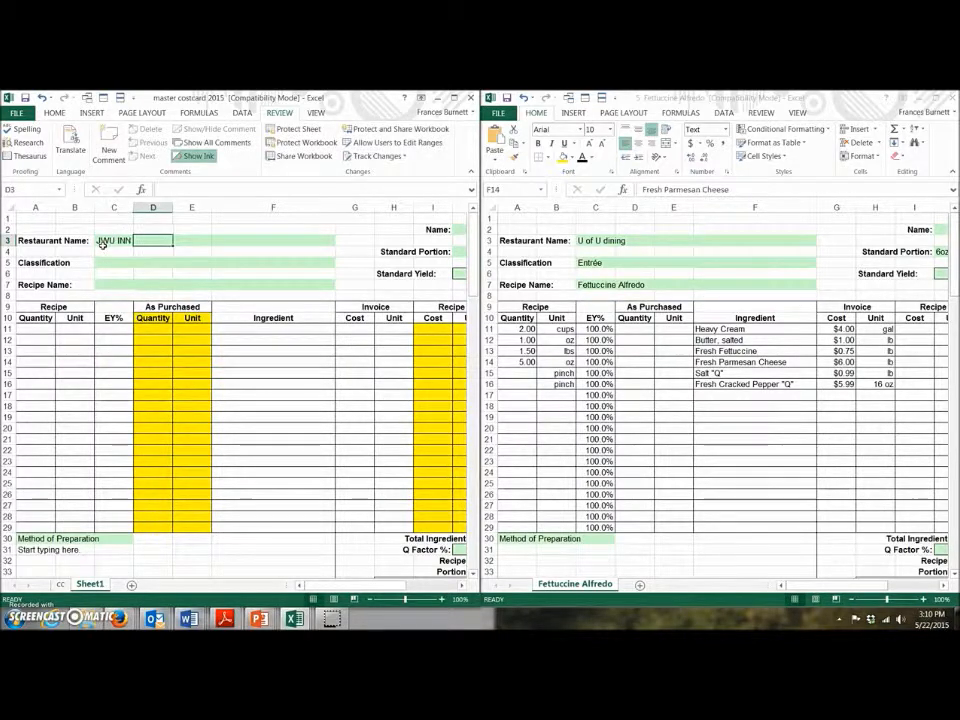
key("Return")
key("Return")
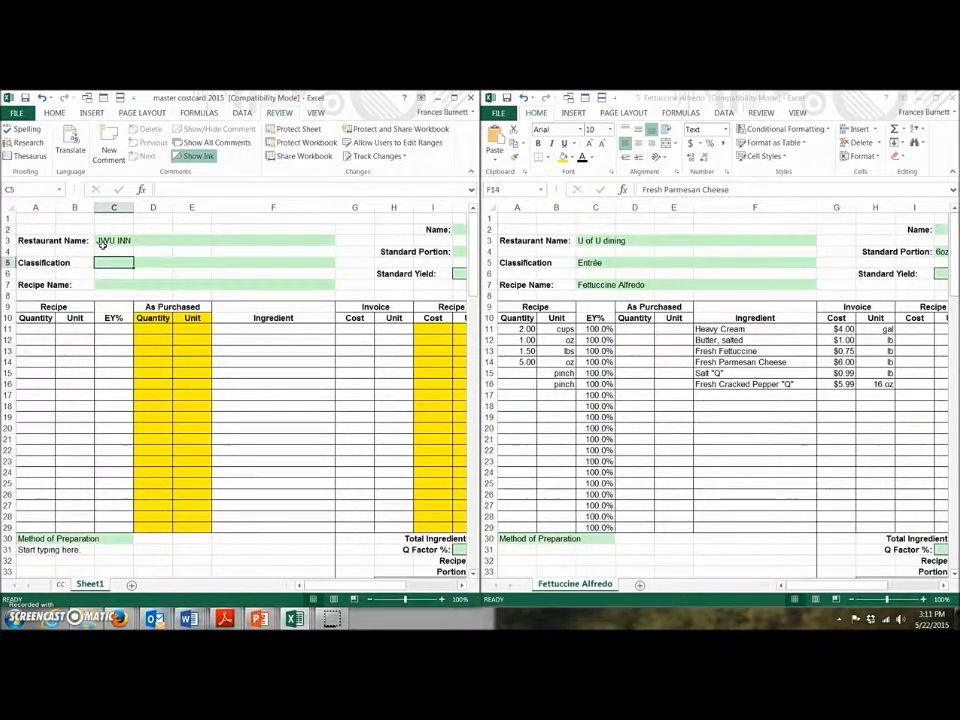
left_click(457, 230)
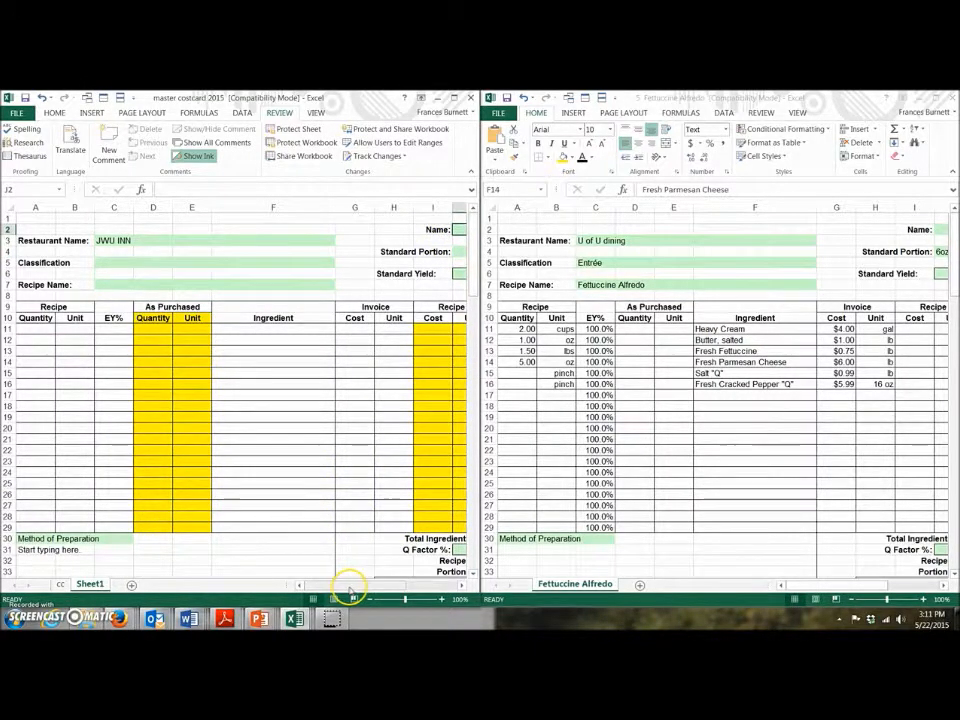
Step: Enter the preparer's full name in the Name field J2
left_click_drag(315, 586, 356, 589)
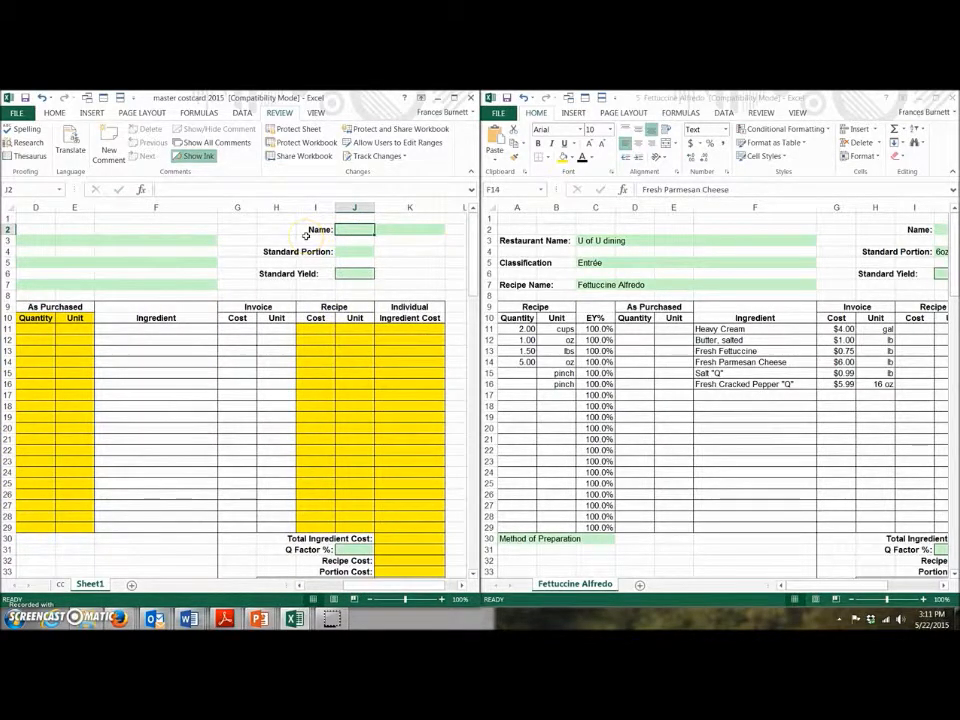
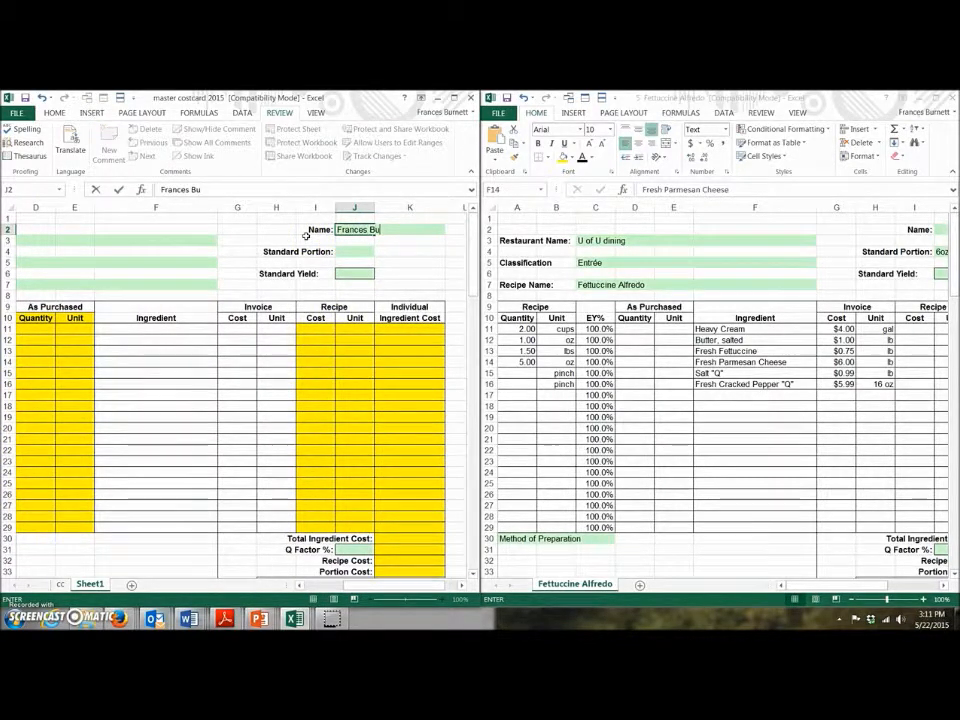
left_click(353, 273)
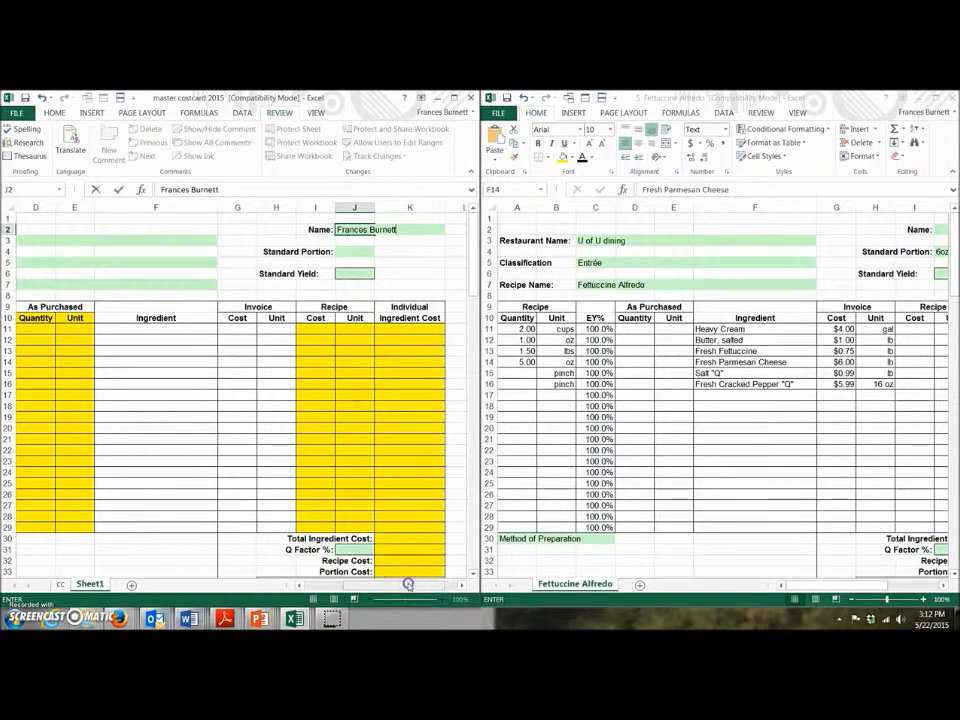
left_click_drag(408, 585, 368, 585)
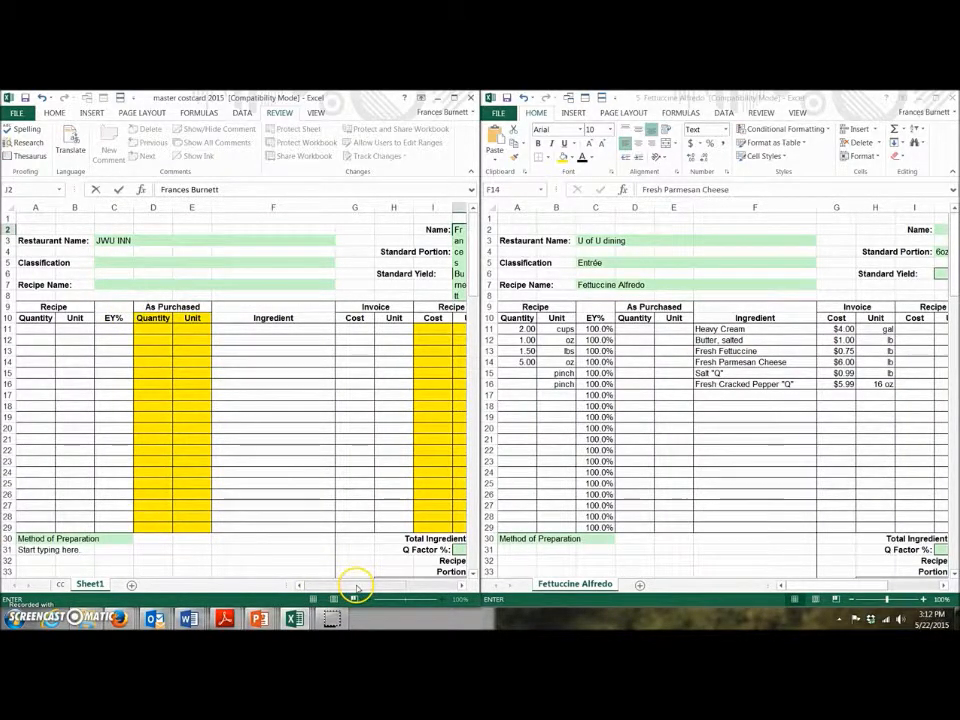
left_click_drag(356, 588, 368, 584)
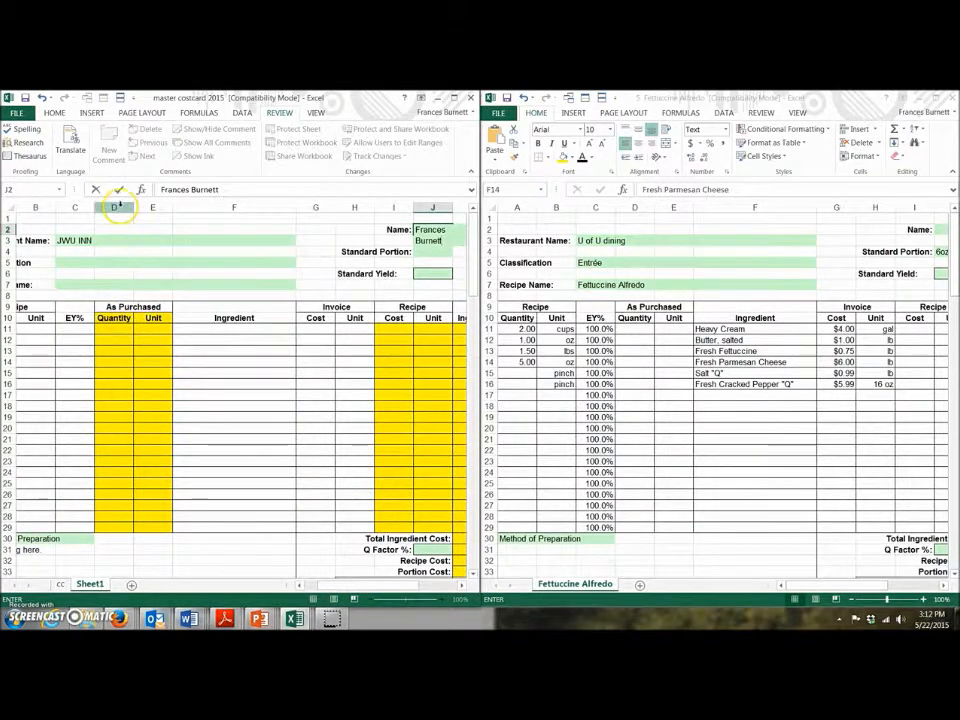
left_click_drag(117, 207, 150, 208)
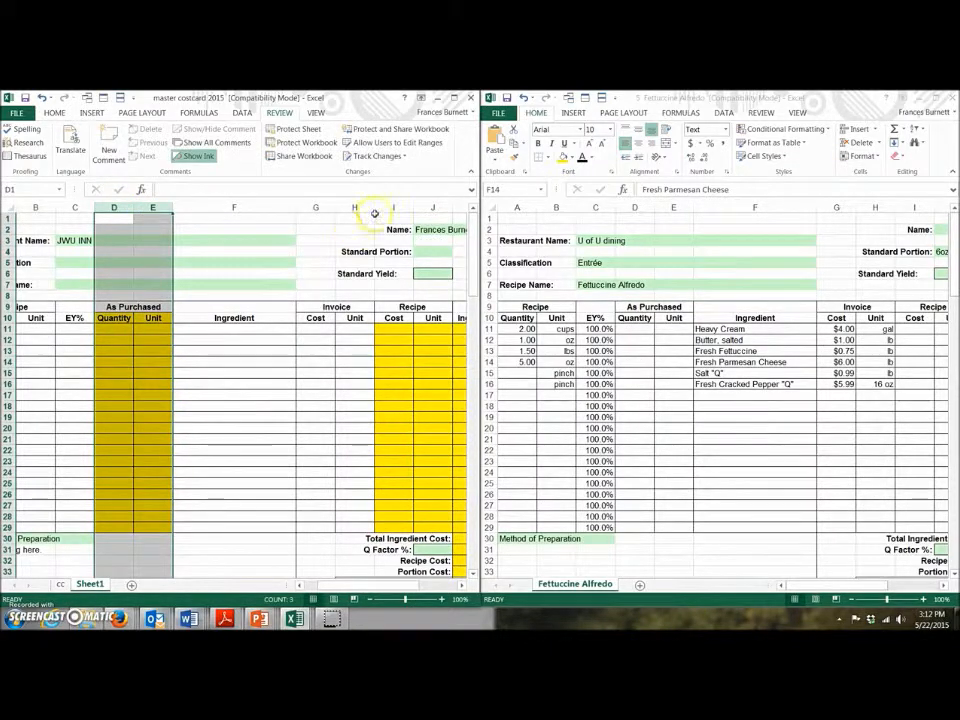
left_click_drag(384, 206, 456, 189)
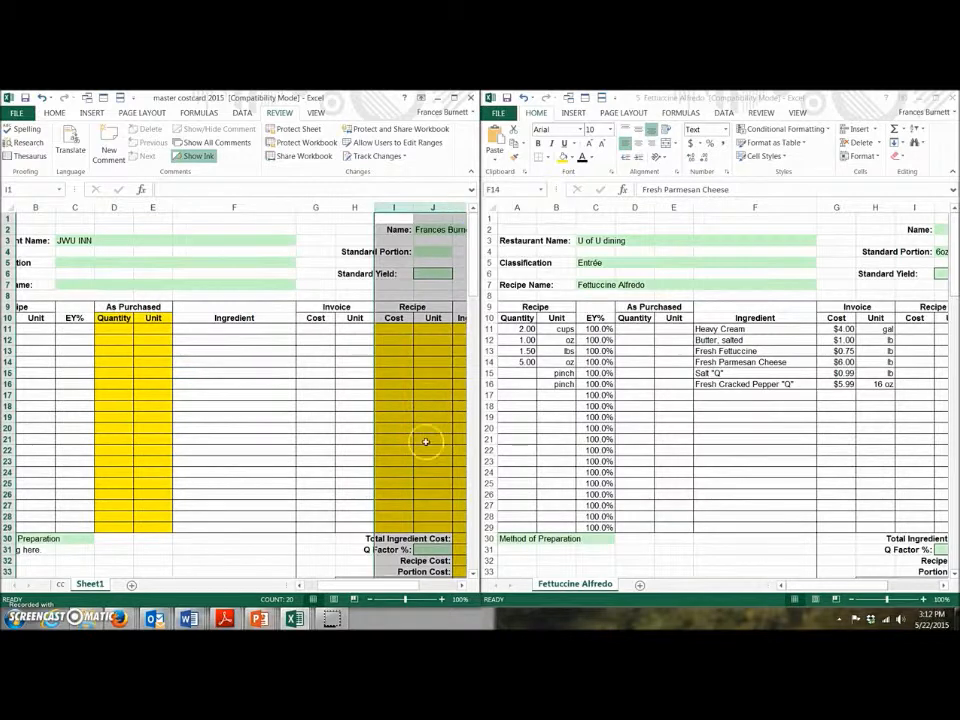
left_click(461, 585)
left_click(461, 585)
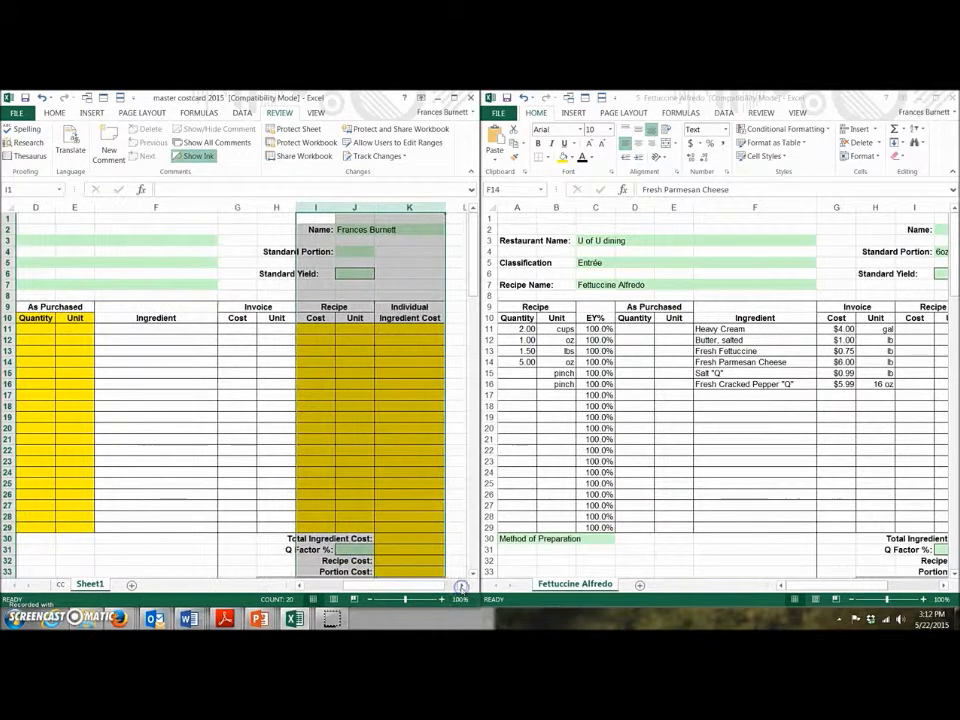
scroll(365, 424, "down", 5)
scroll(365, 424, "up", 2)
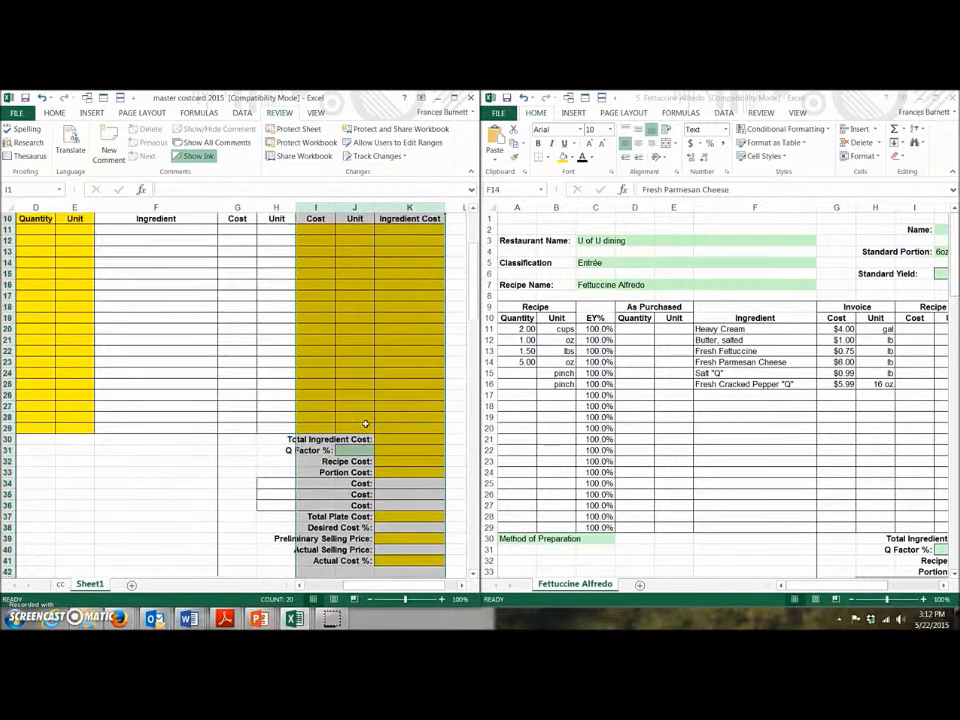
scroll(365, 424, "up", 2)
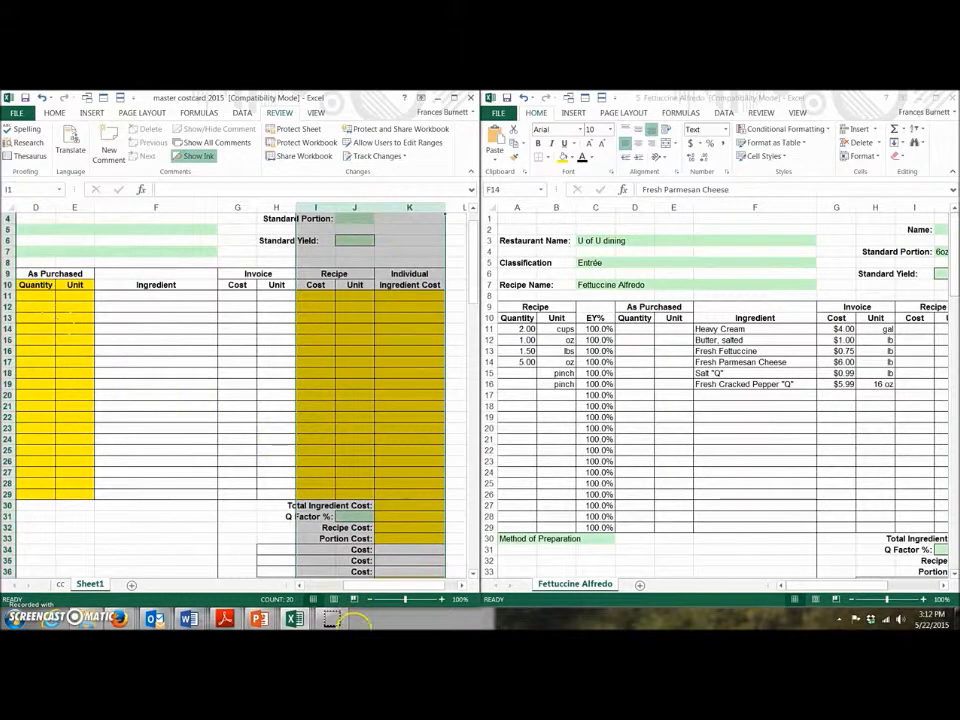
left_click_drag(354, 585, 317, 587)
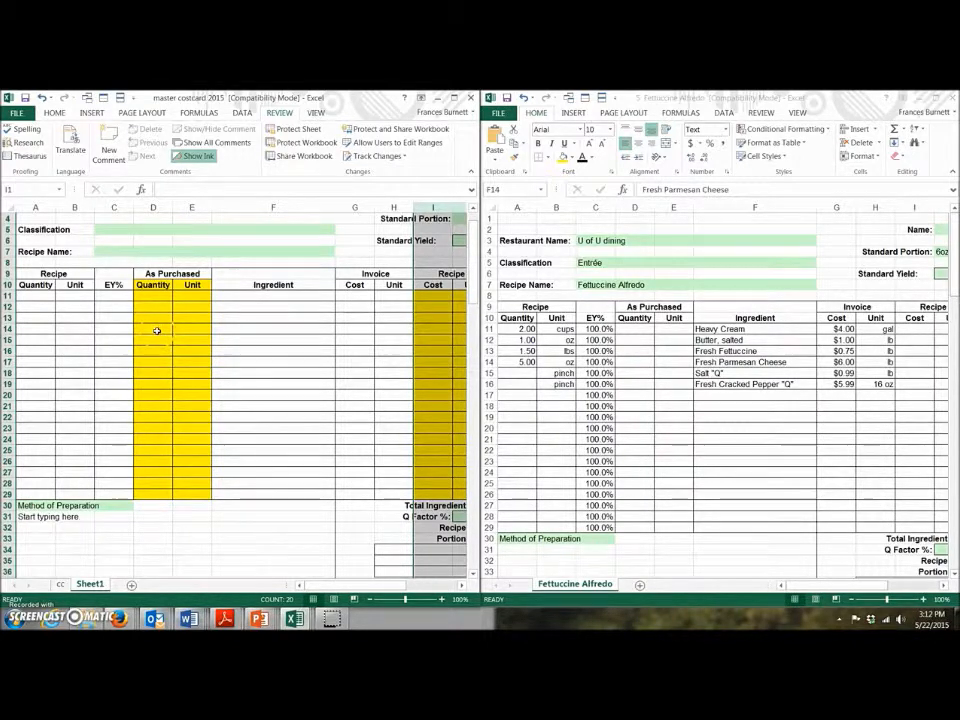
Step: Enter =A11/C11 in D11 so the recipe quantity is divided by EY%
left_click(167, 189)
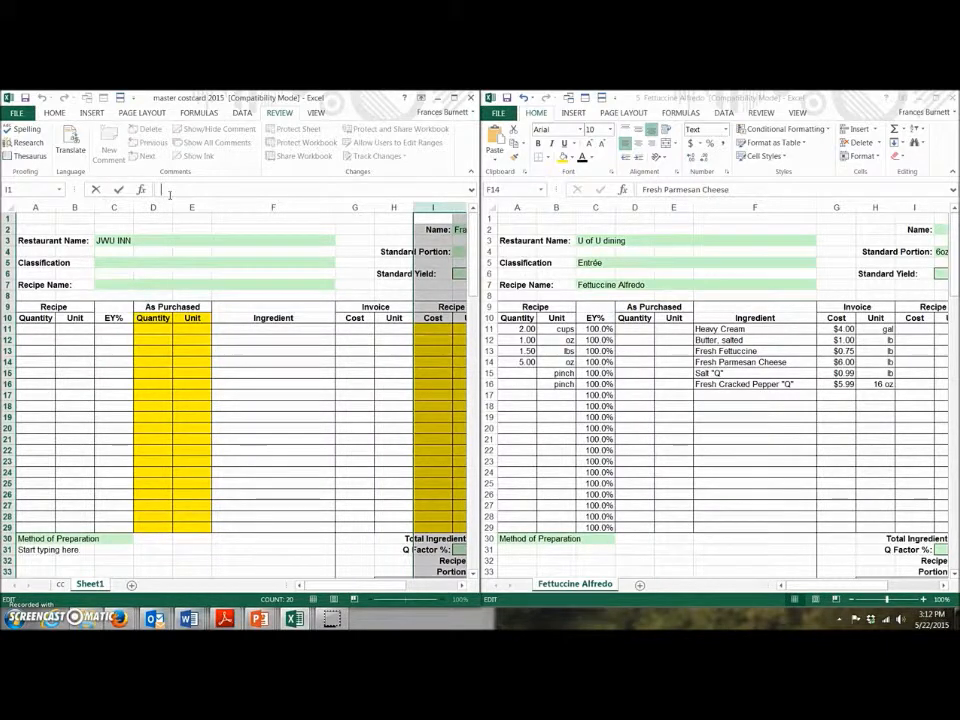
left_click(143, 329)
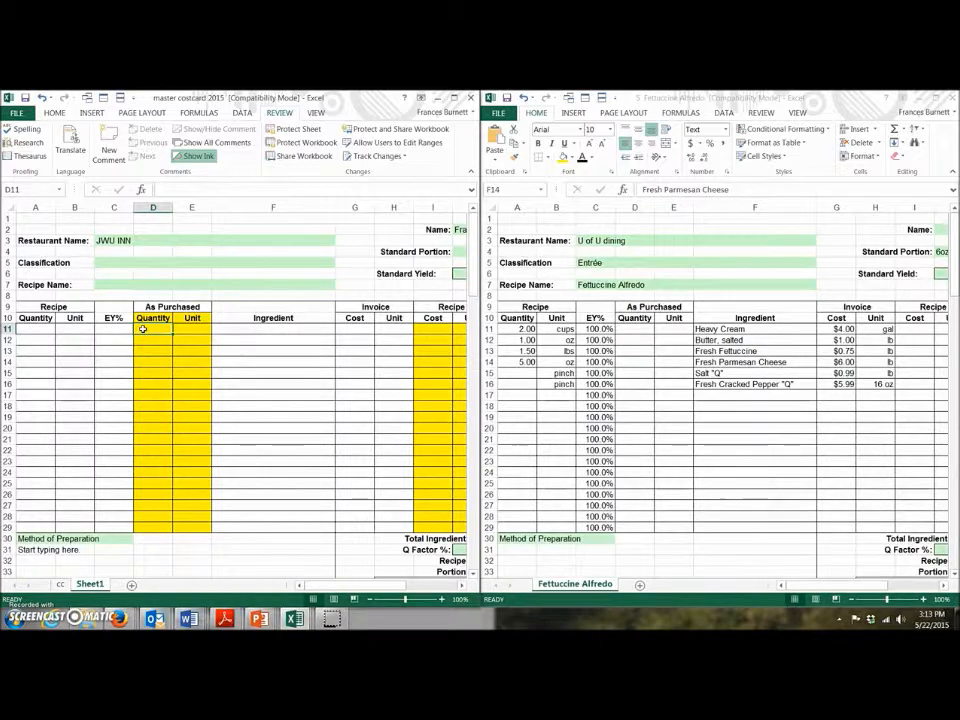
type("=")
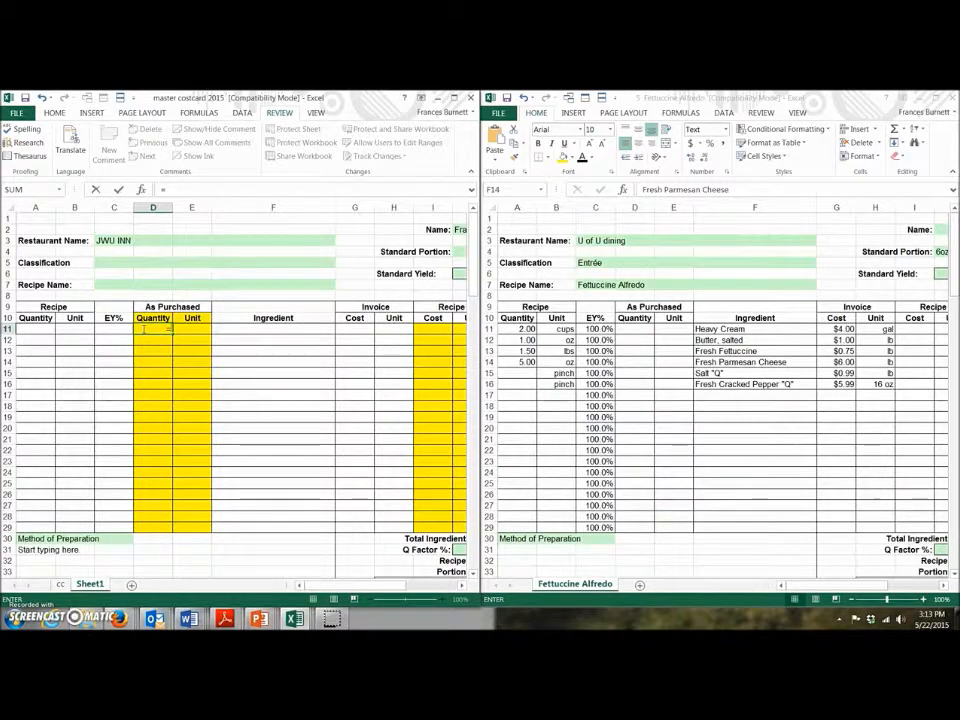
left_click(29, 330)
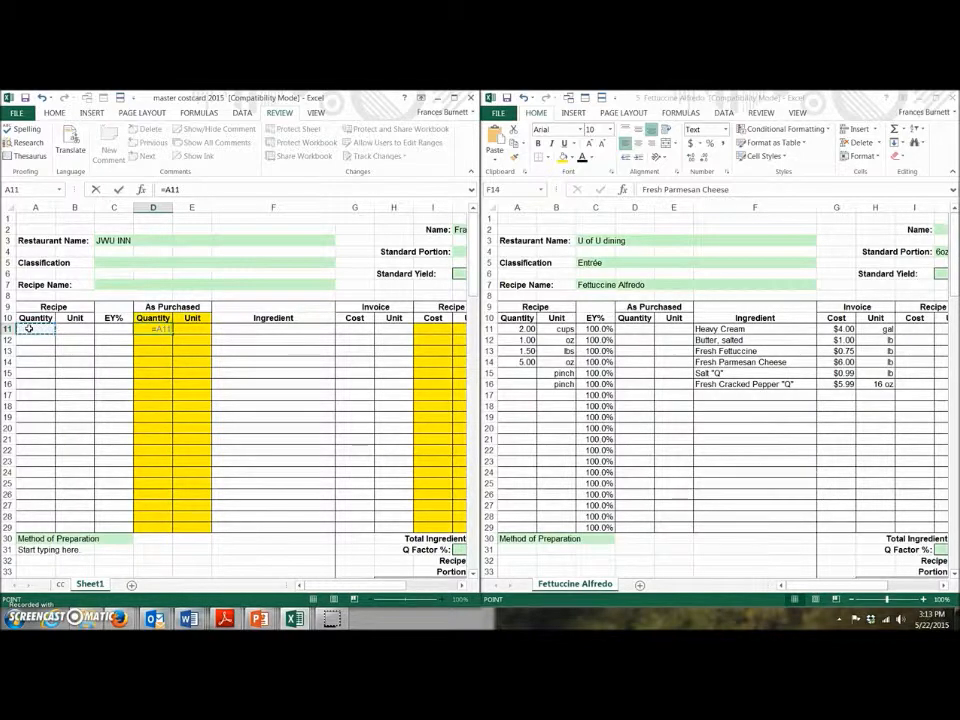
type("/")
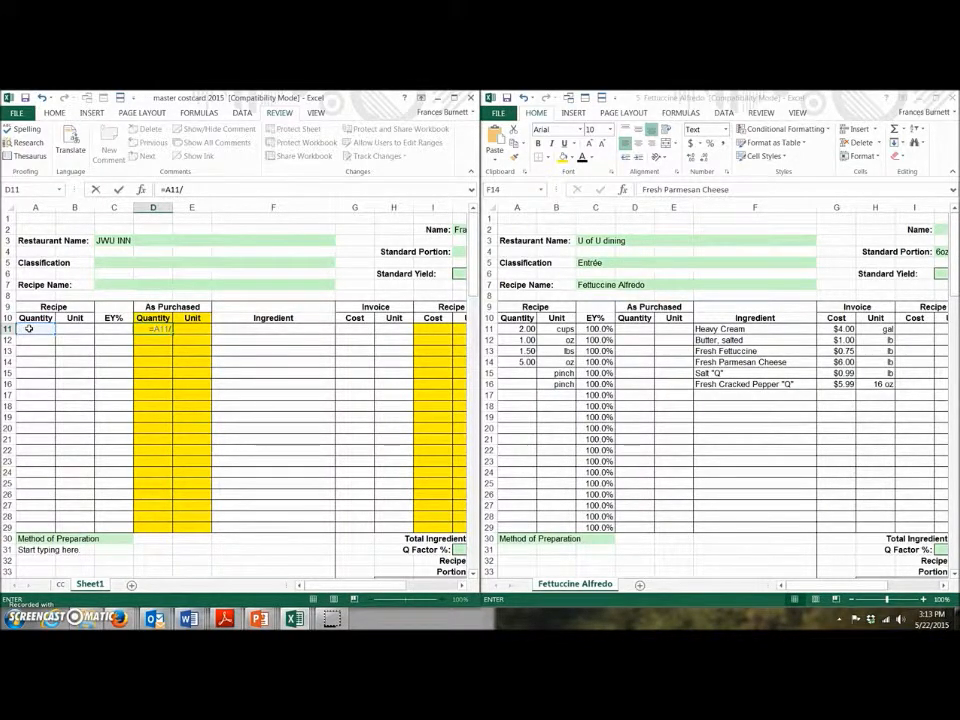
left_click(123, 329)
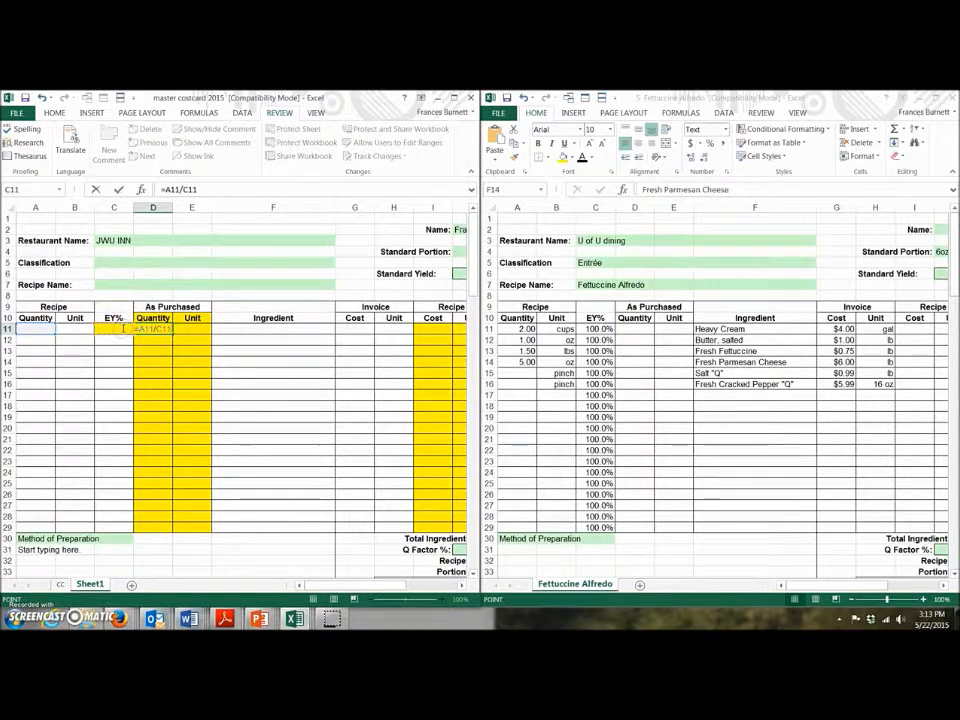
key("Return")
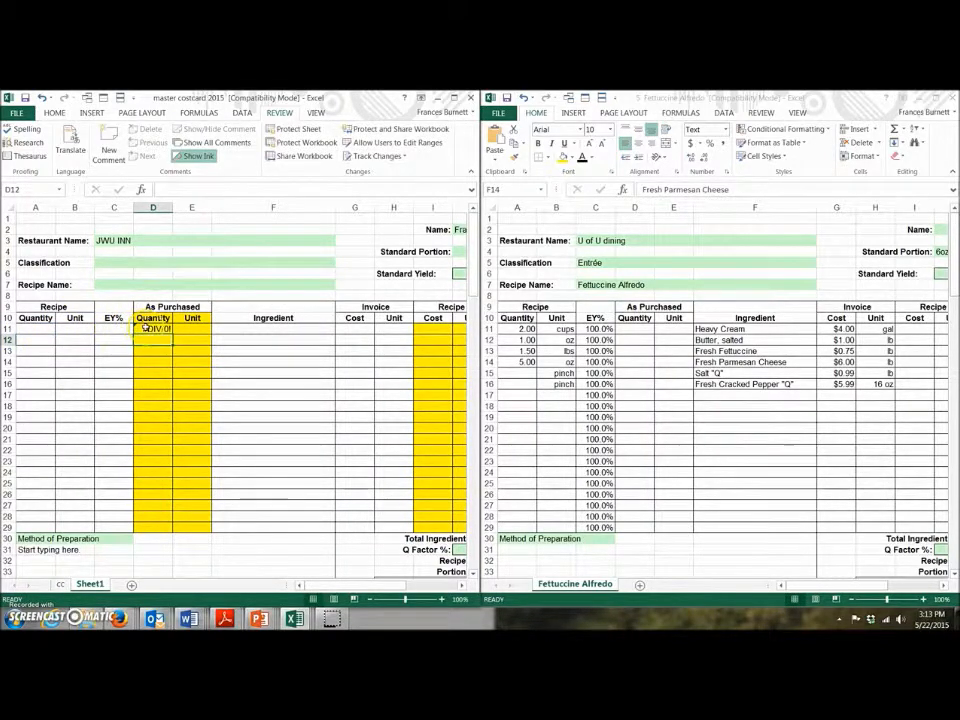
left_click(147, 328)
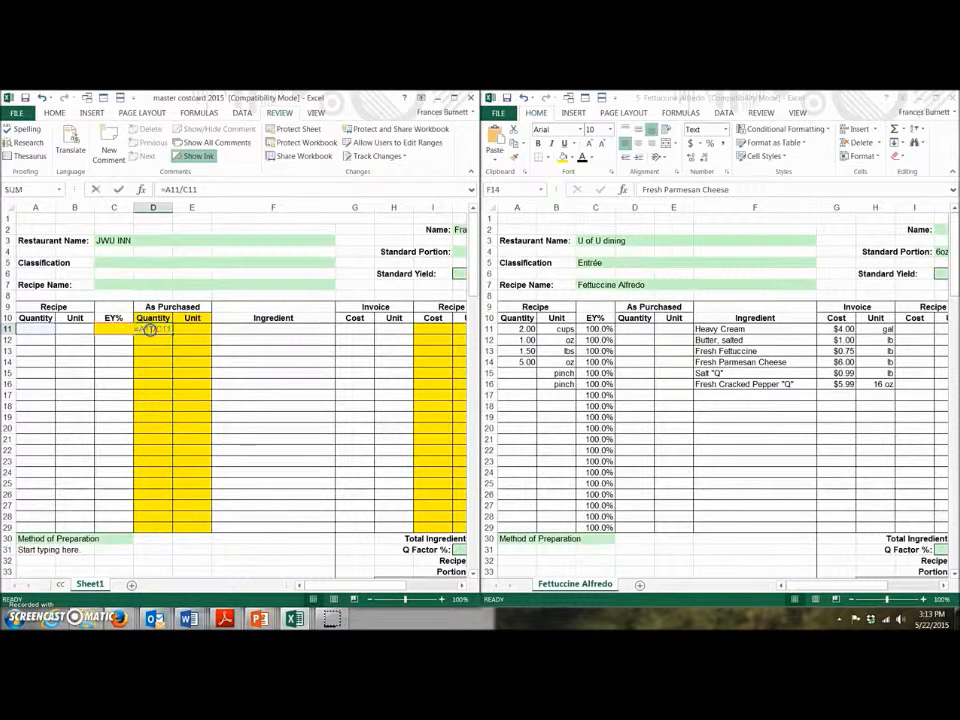
double_click(150, 327)
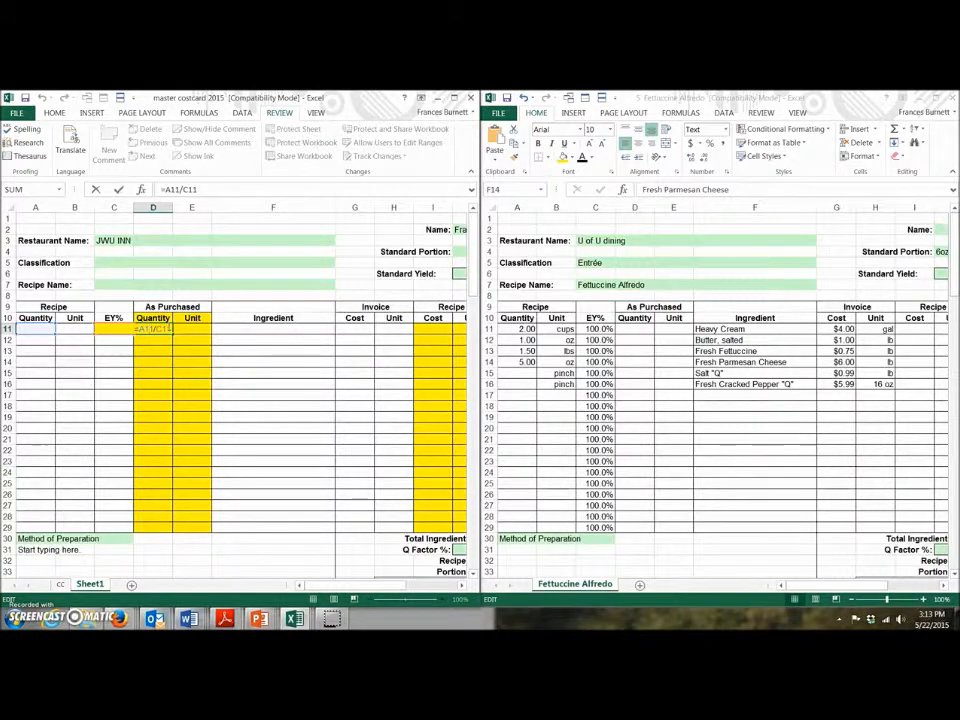
key("Return")
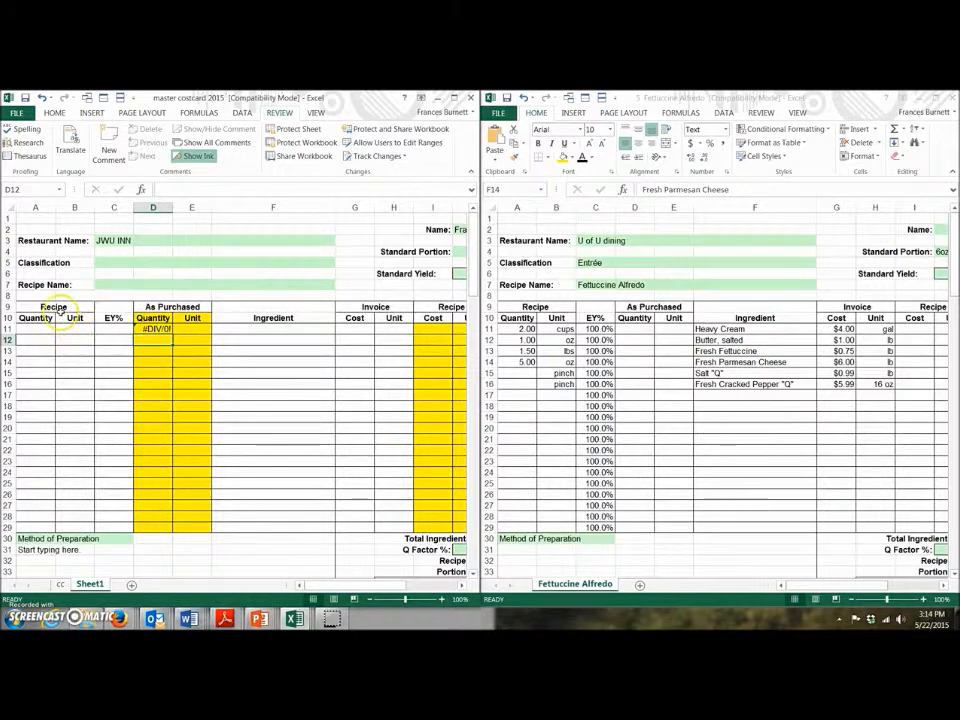
left_click(152, 328)
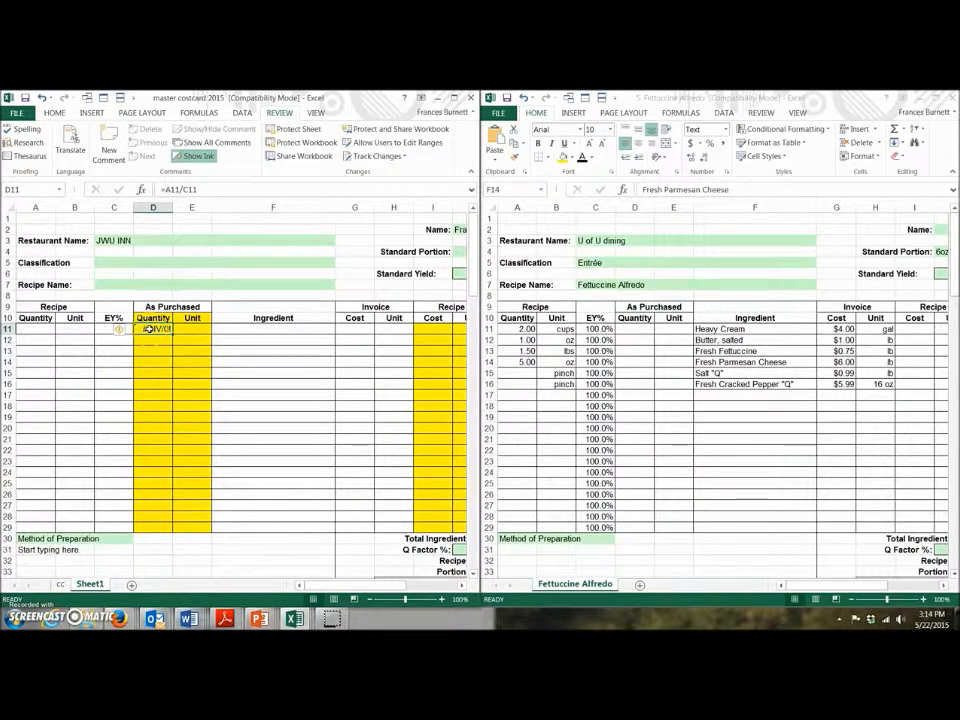
left_click_drag(150, 329, 146, 520)
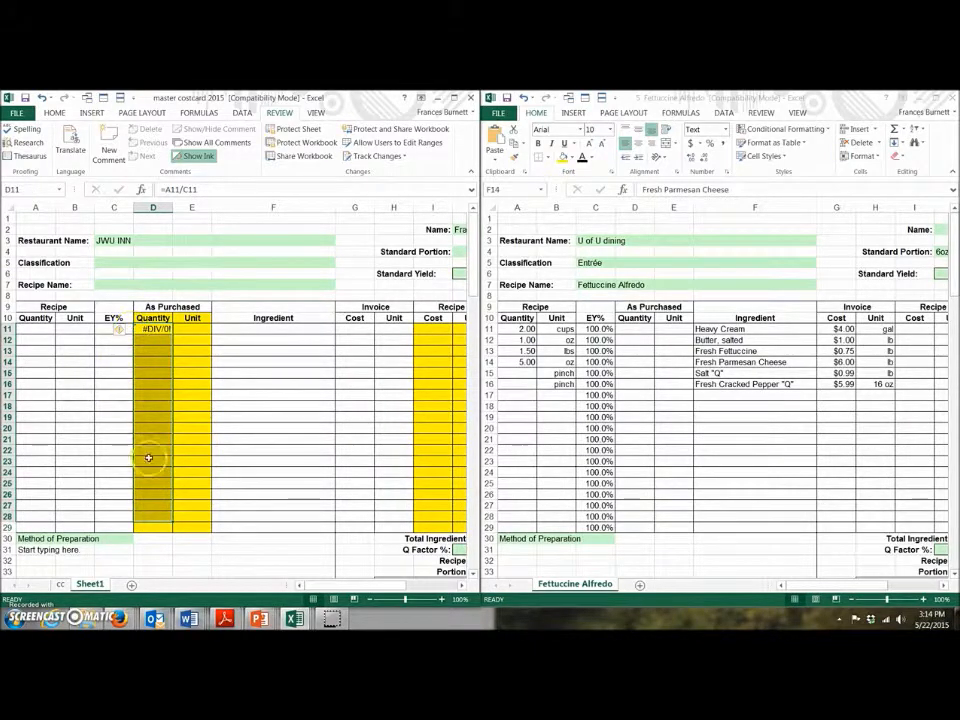
left_click(147, 330)
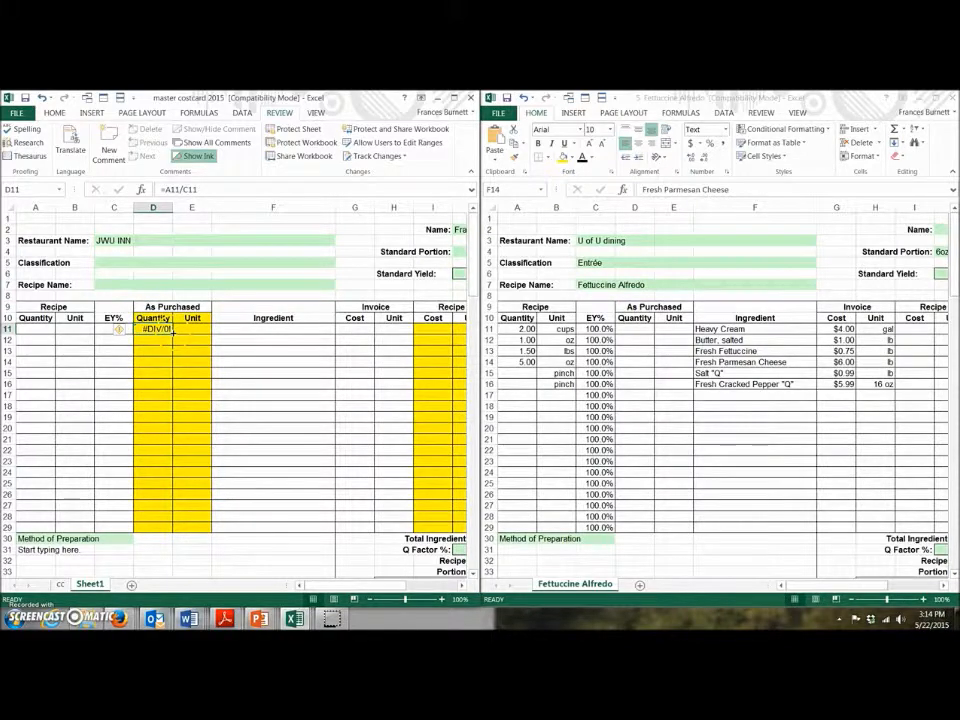
Step: Fill the D11 quantity formula down to D29 and check the copied formula in D19
left_click_drag(172, 333, 172, 334)
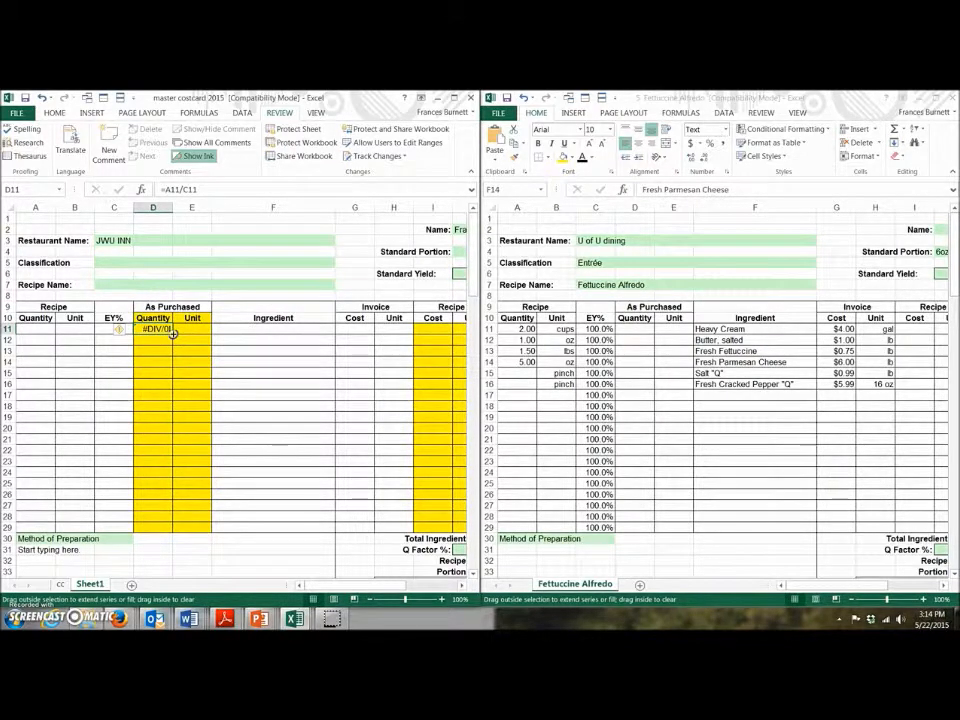
left_click_drag(172, 333, 161, 528)
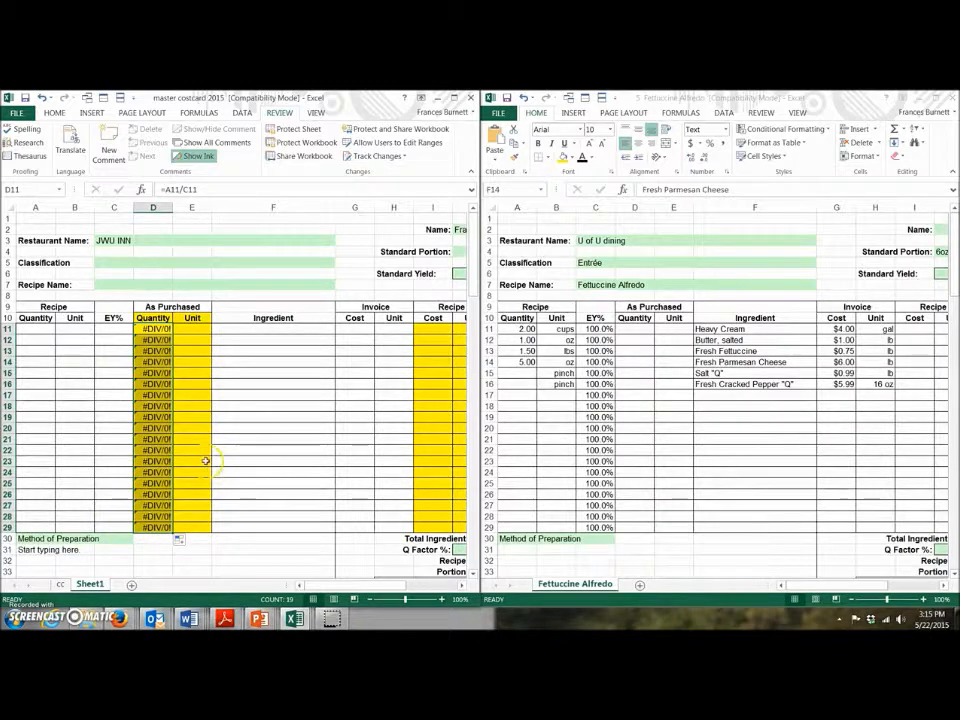
left_click(193, 329)
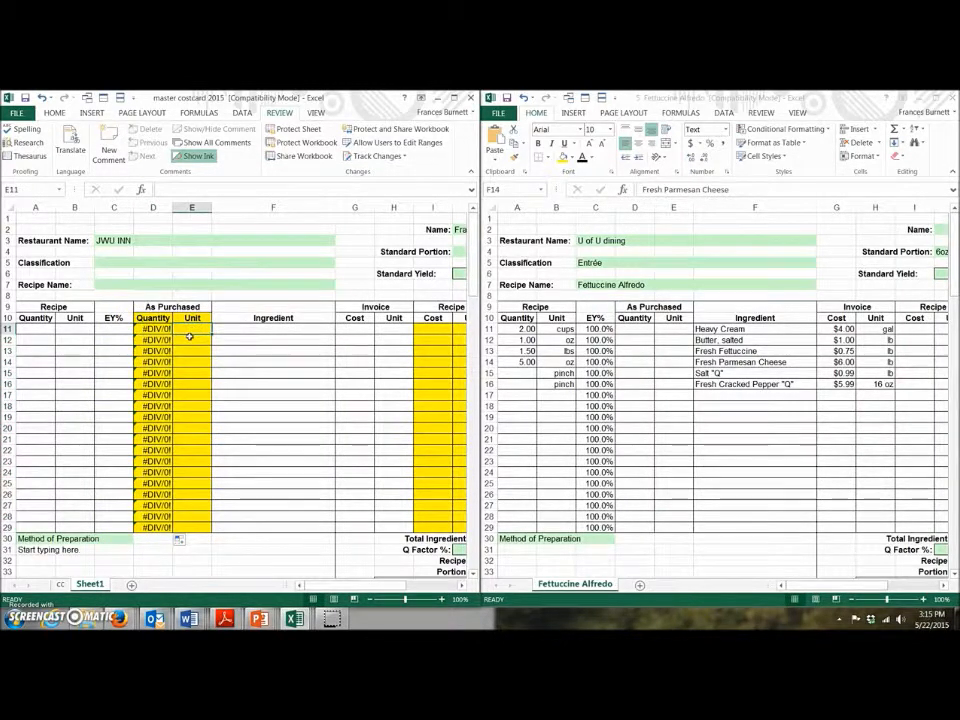
double_click(157, 420)
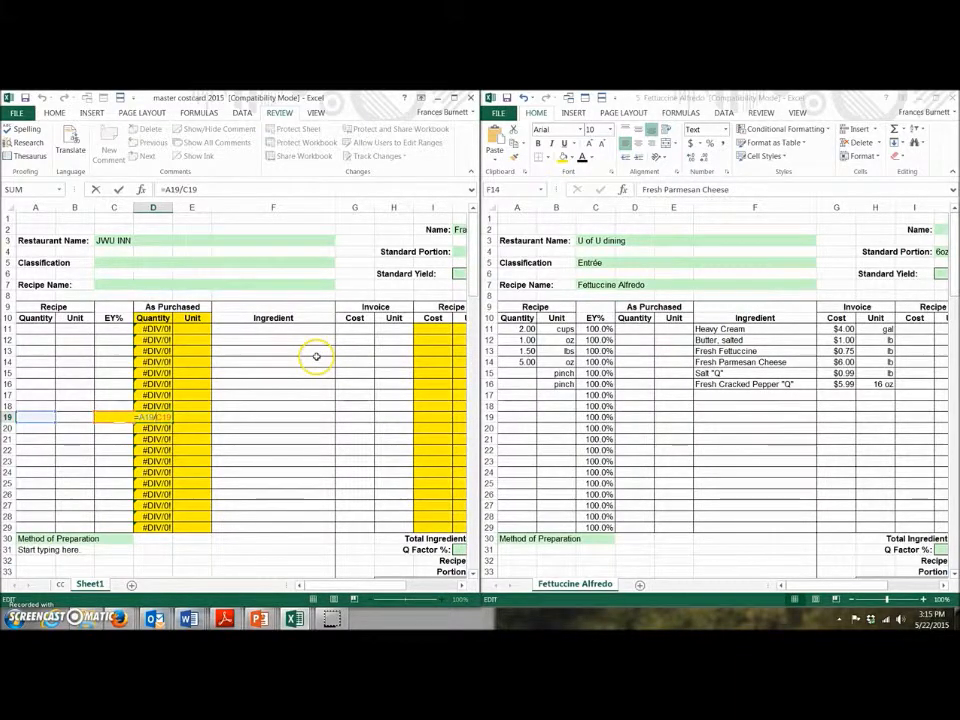
key("Return")
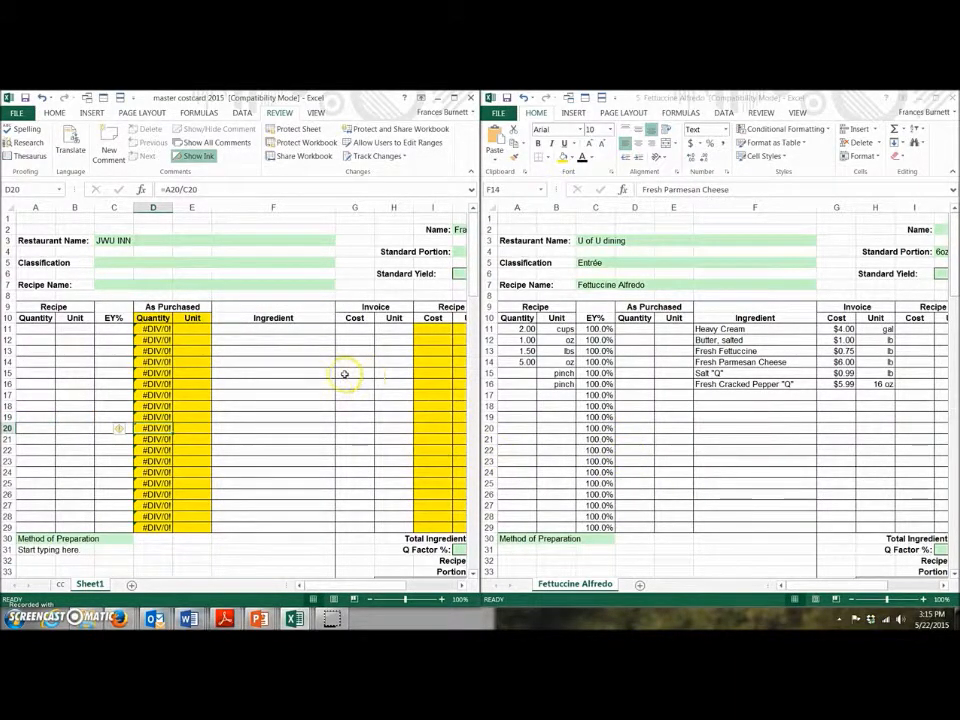
Step: Enter =B11 in E11 and fill it down through E29
left_click(199, 328)
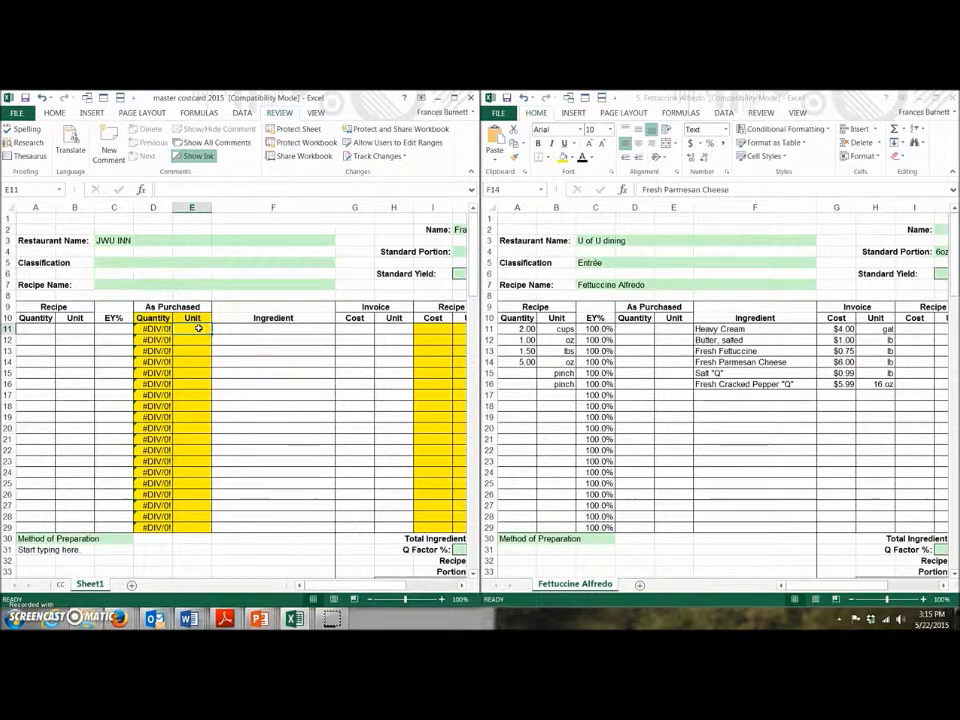
type("=")
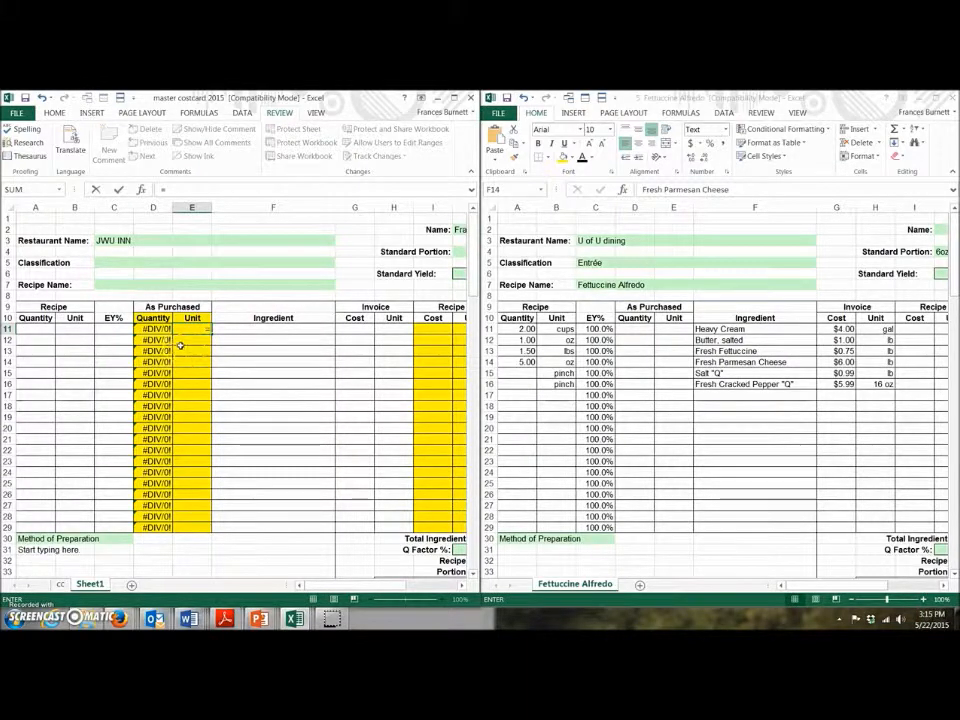
left_click(85, 328)
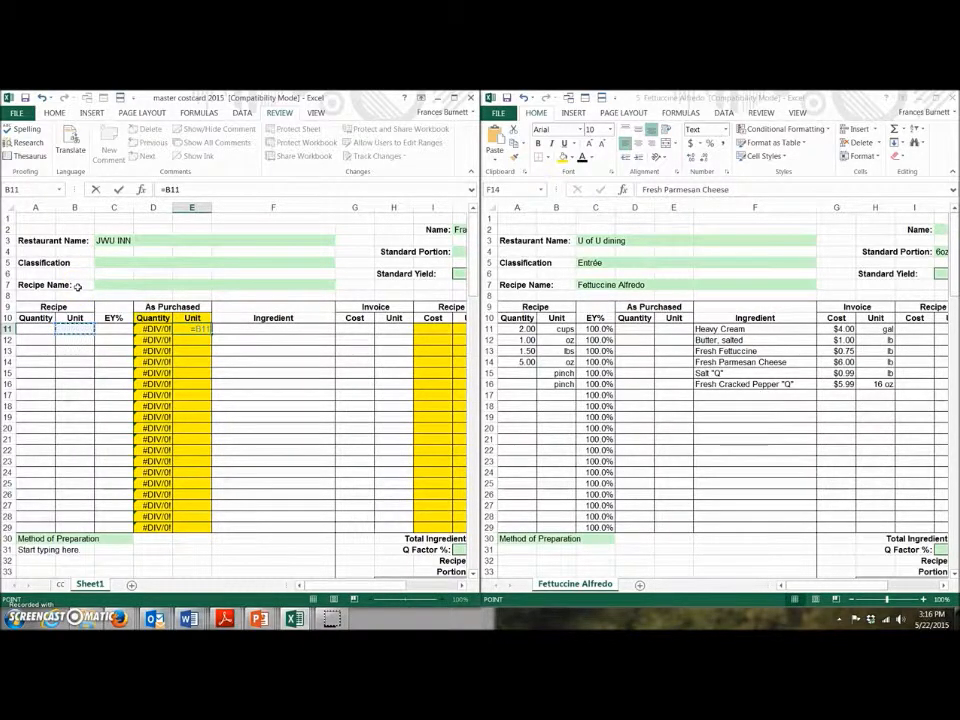
key("Return")
left_click(203, 329)
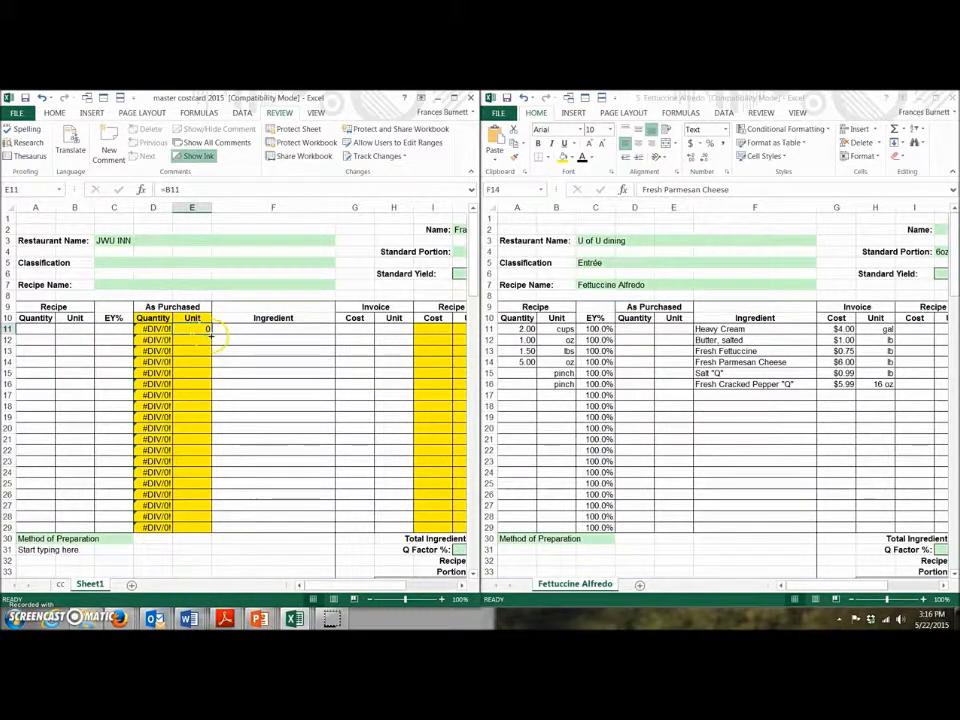
left_click_drag(210, 334, 203, 534)
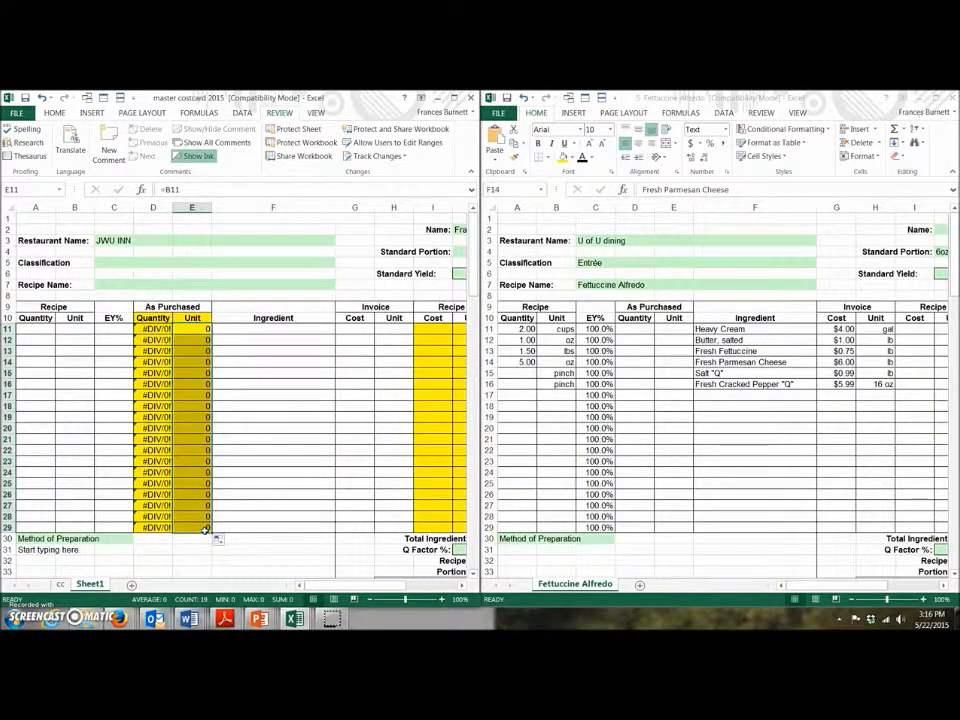
left_click_drag(321, 585, 362, 588)
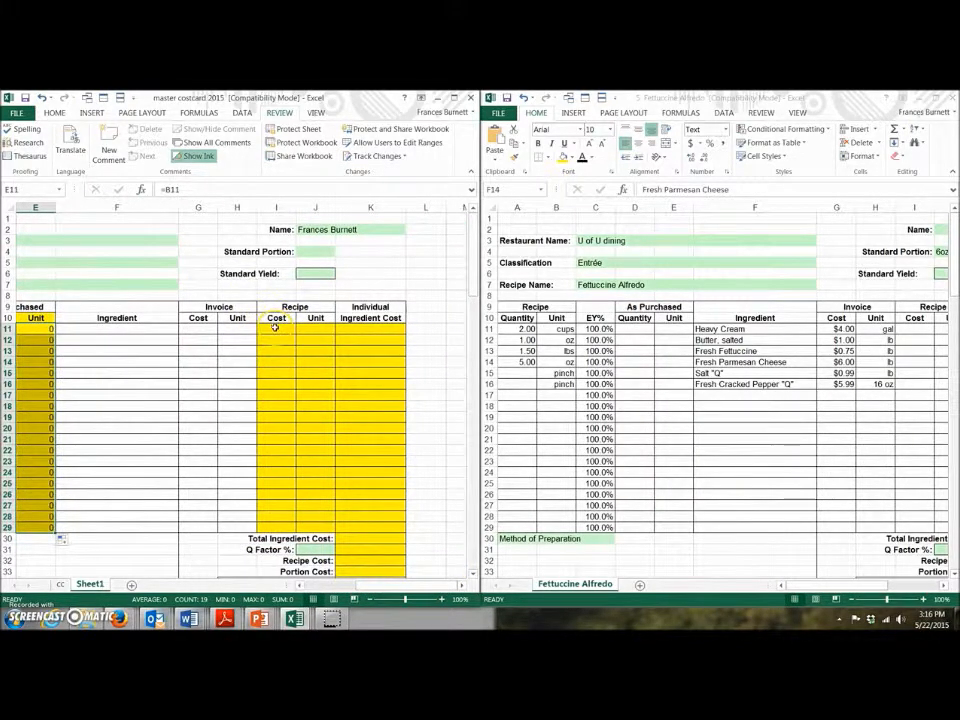
Step: Enter =G11/H11 in I11 and copy it down through I29
left_click(275, 329)
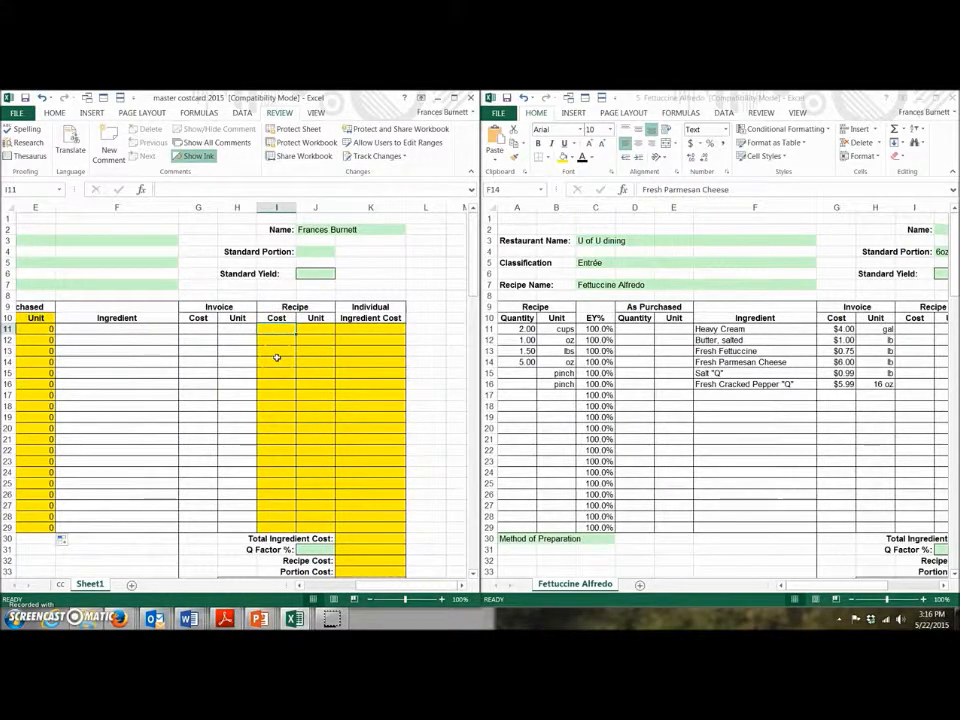
type("=")
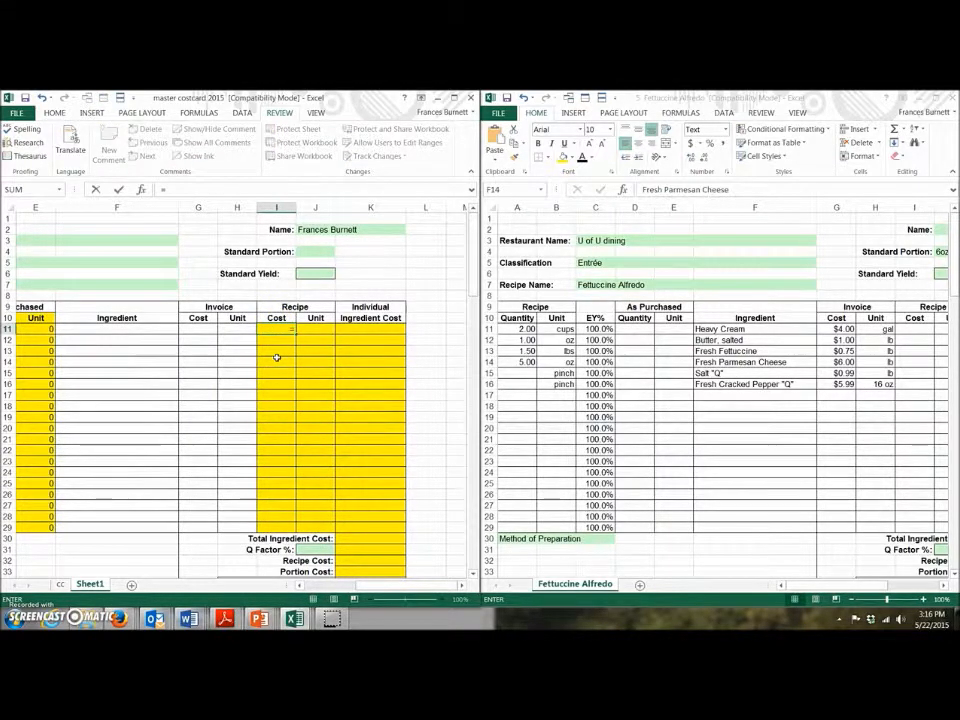
left_click(199, 328)
type("/")
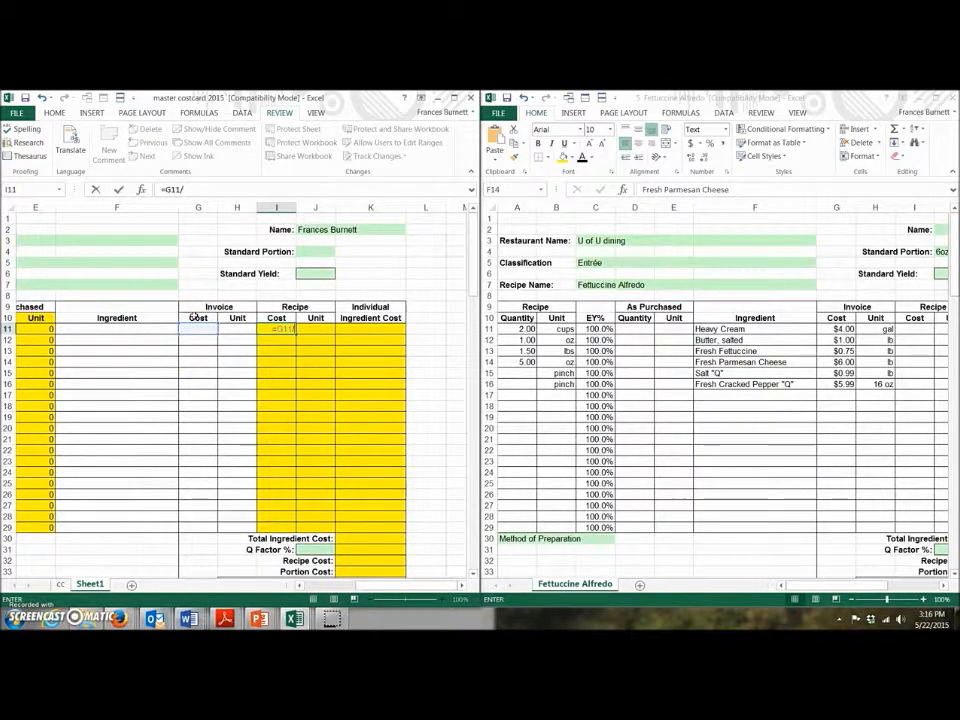
left_click(244, 328)
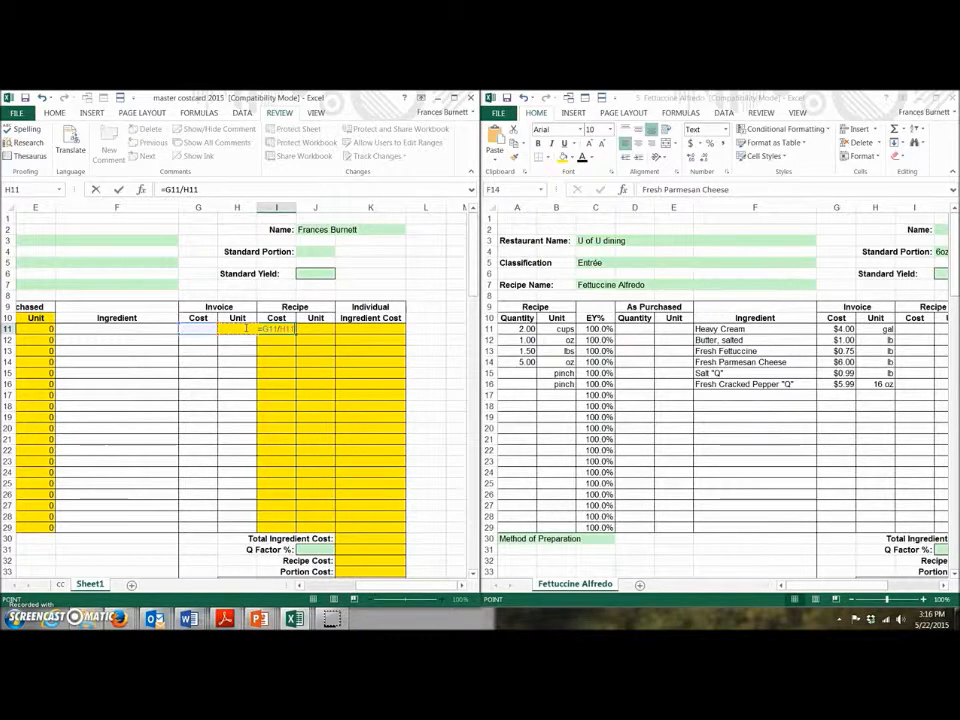
key("Return")
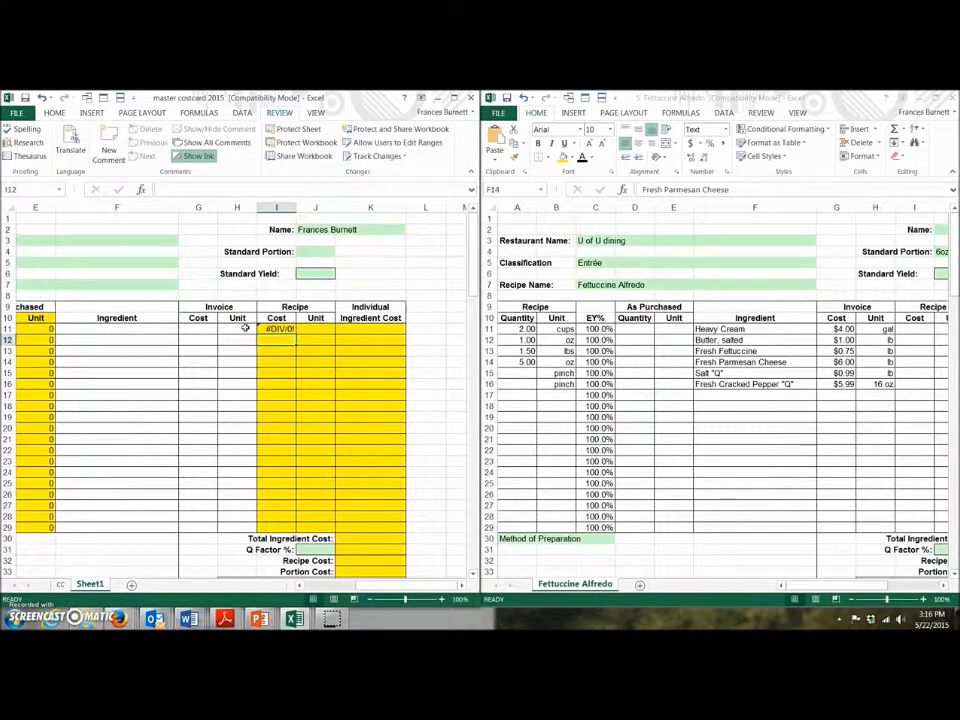
left_click(268, 330)
left_click(271, 329)
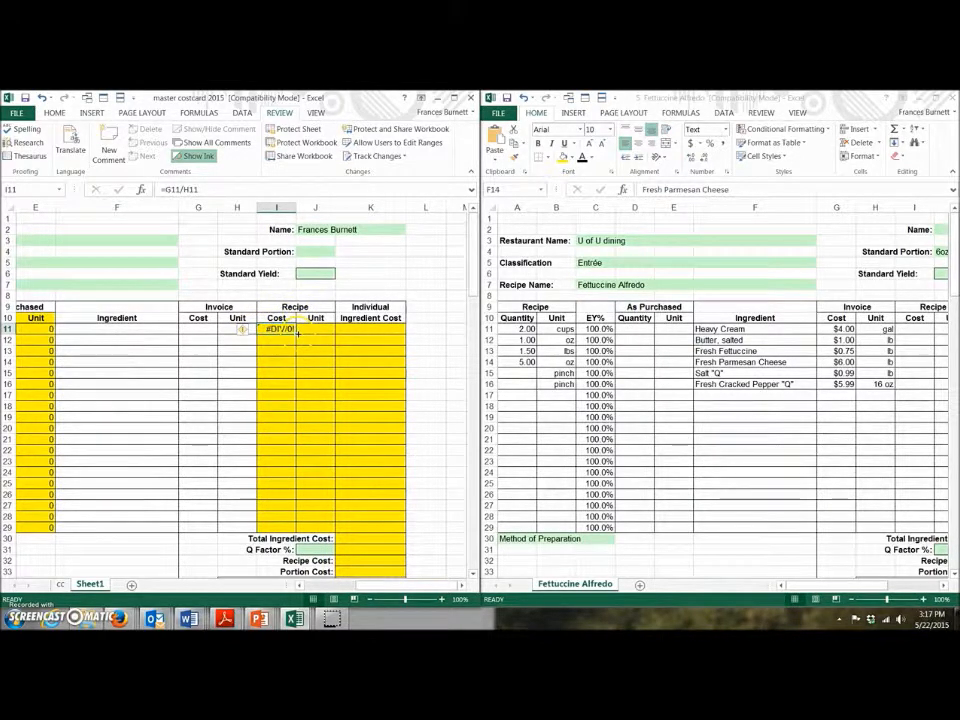
left_click_drag(297, 335, 281, 529)
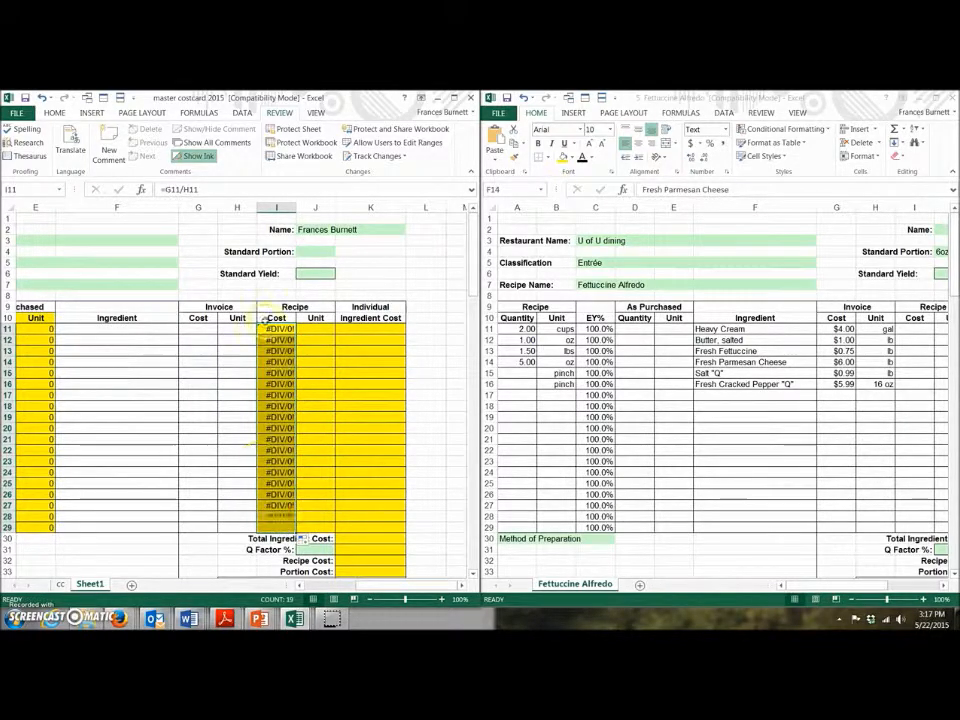
left_click(319, 326)
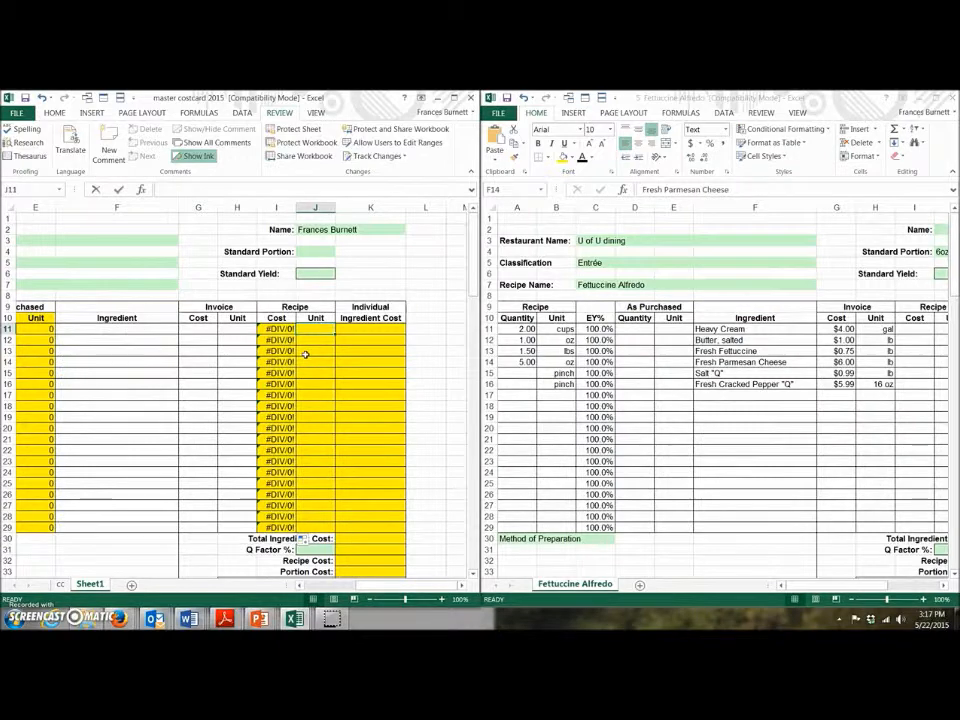
Step: Enter =B11 in J11 and fill it down through J29
type("=")
left_click_drag(364, 584, 322, 585)
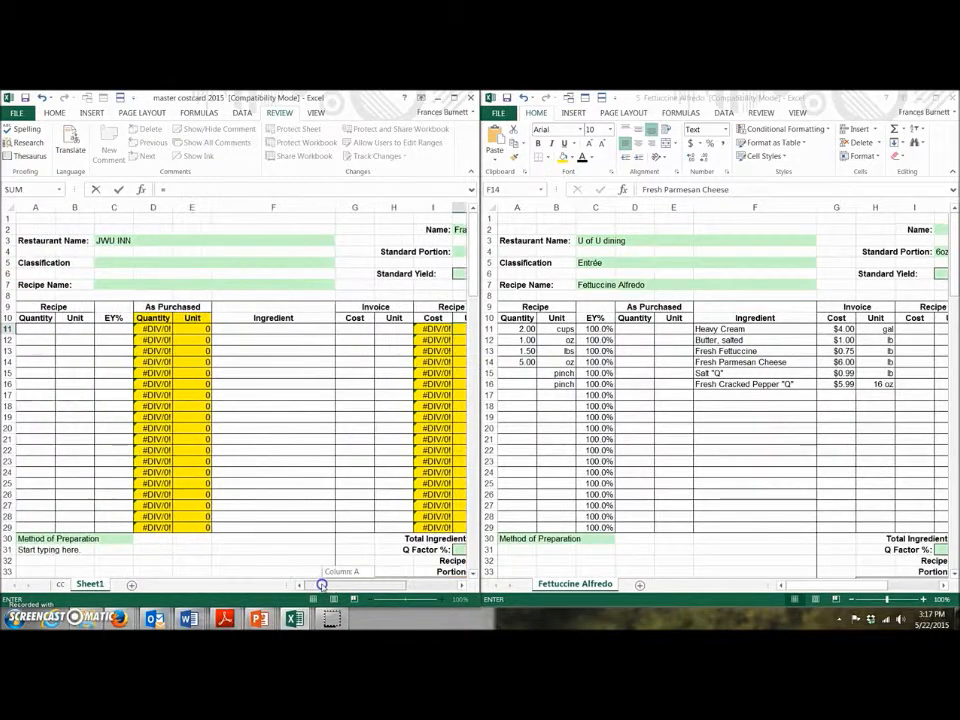
left_click(70, 328)
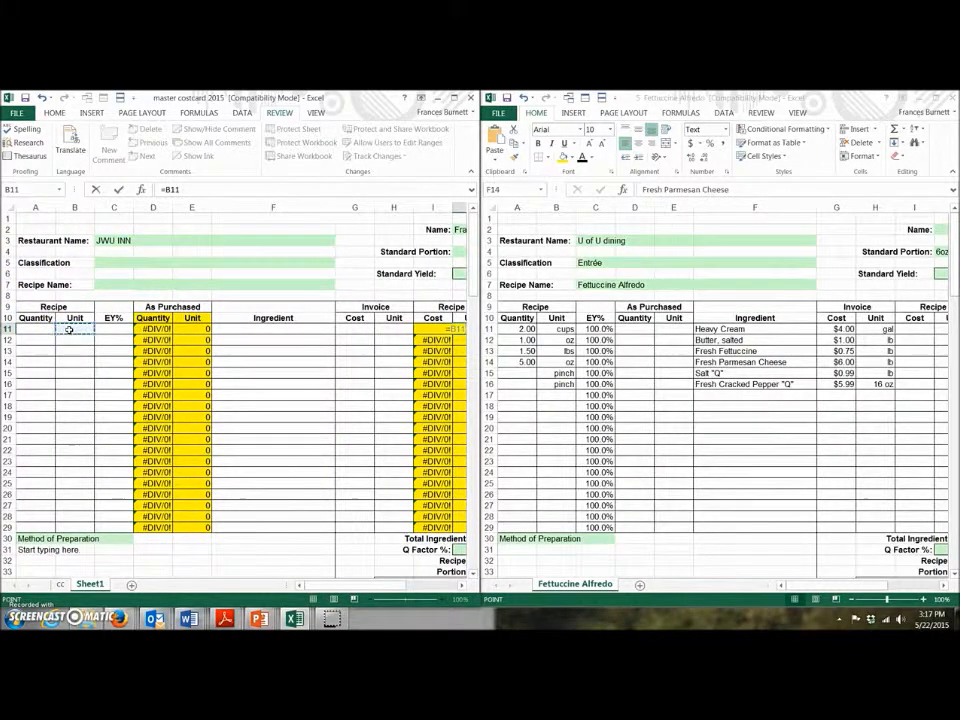
key("Return")
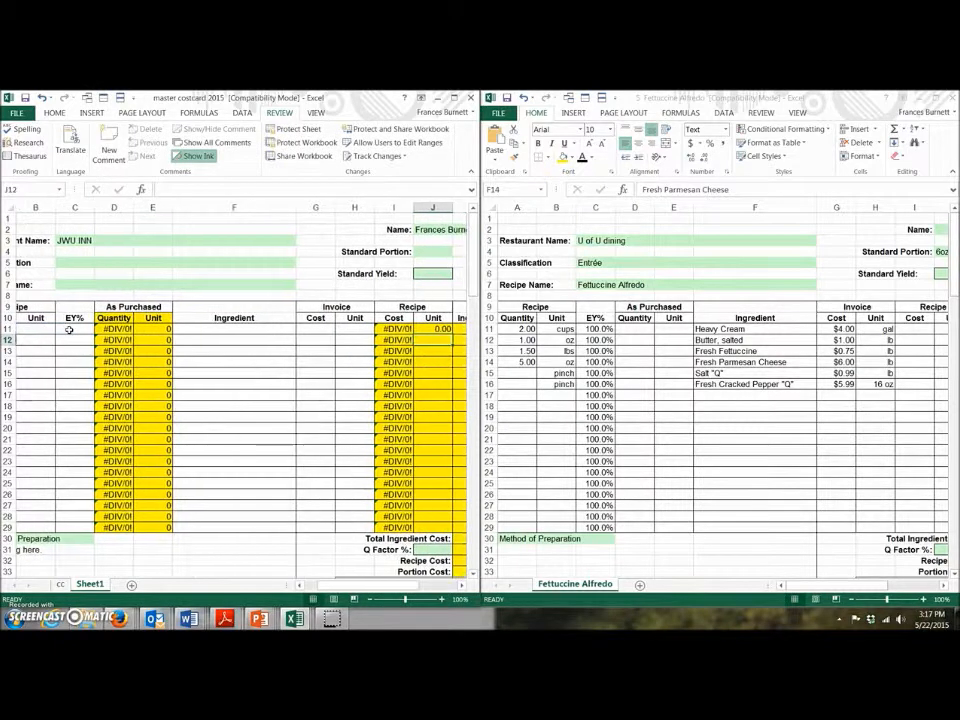
left_click(430, 329)
left_click_drag(452, 336, 451, 527)
left_click_drag(451, 533, 451, 534)
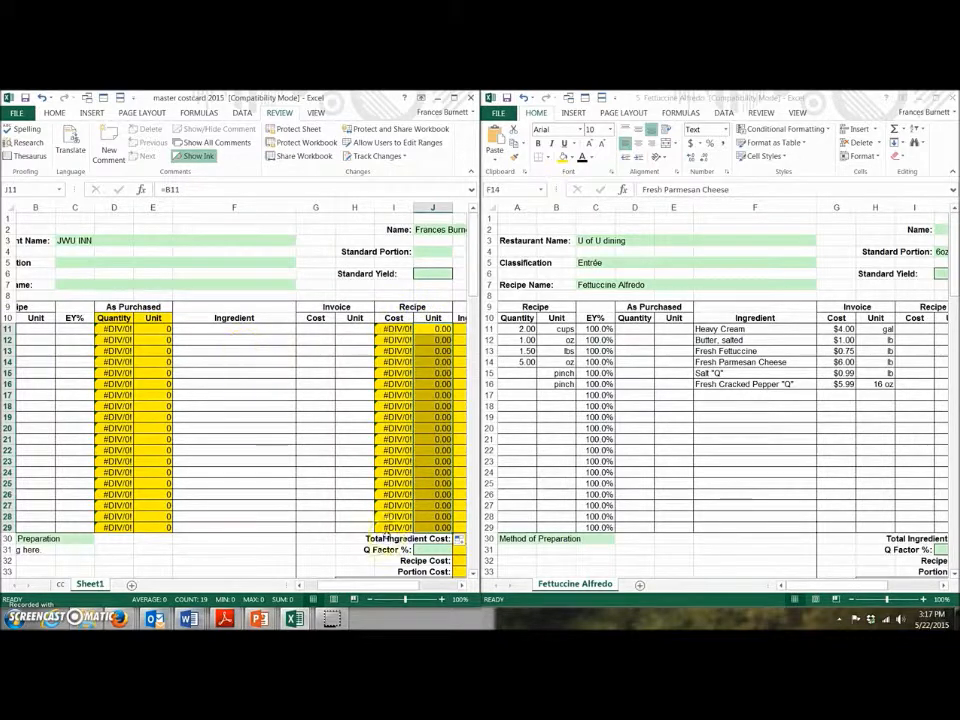
left_click_drag(408, 587, 330, 587)
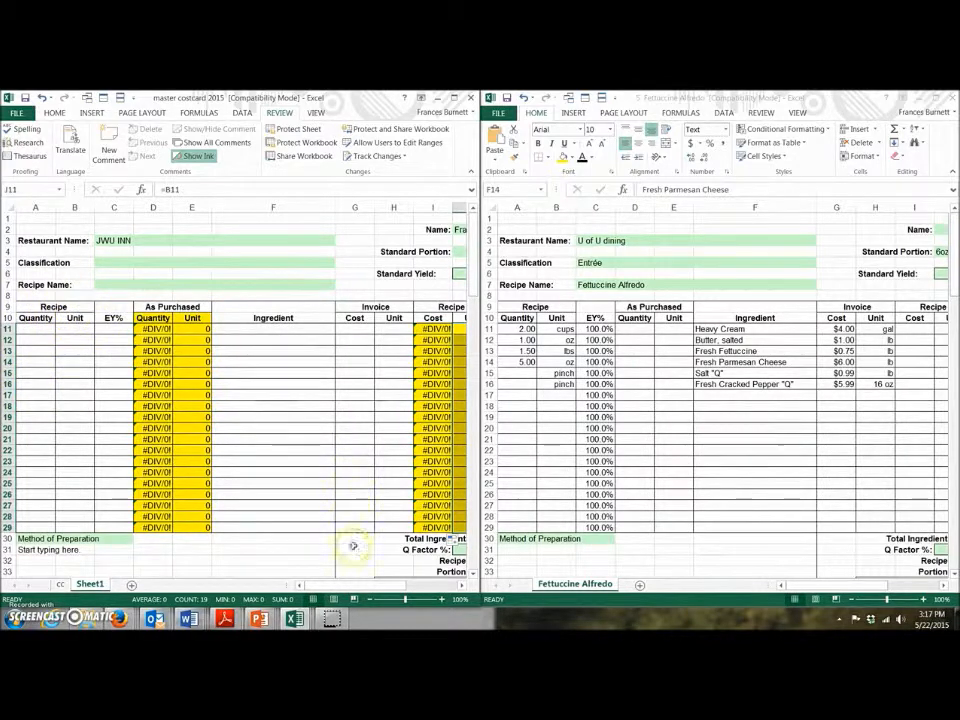
Step: Enter =D11*I11 in K11 as the individual ingredient cost and verify it
left_click_drag(358, 586, 390, 586)
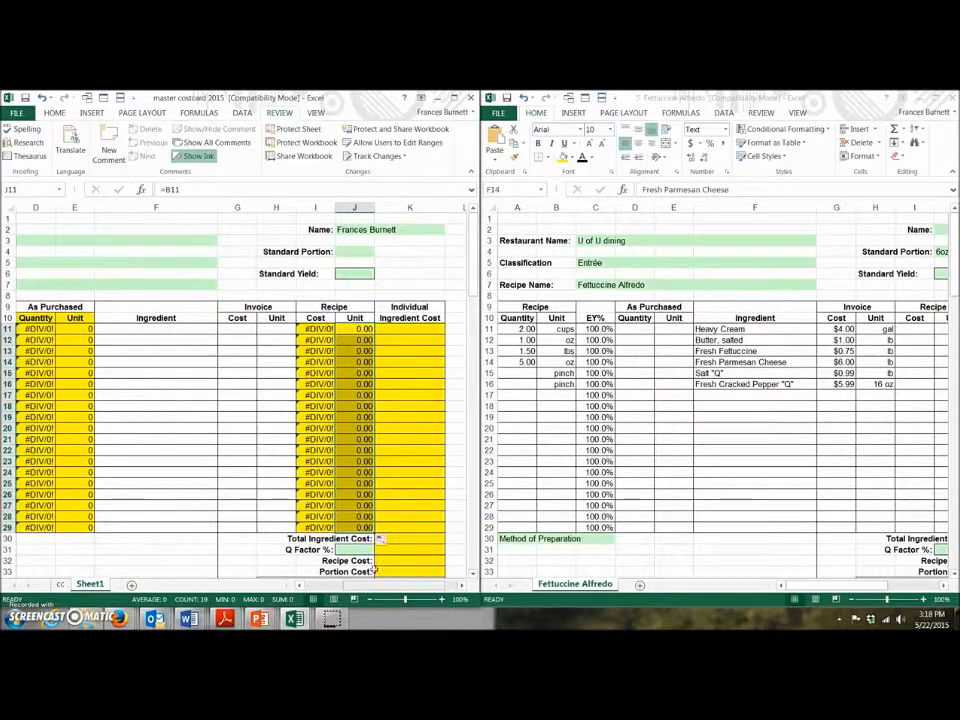
left_click(398, 327)
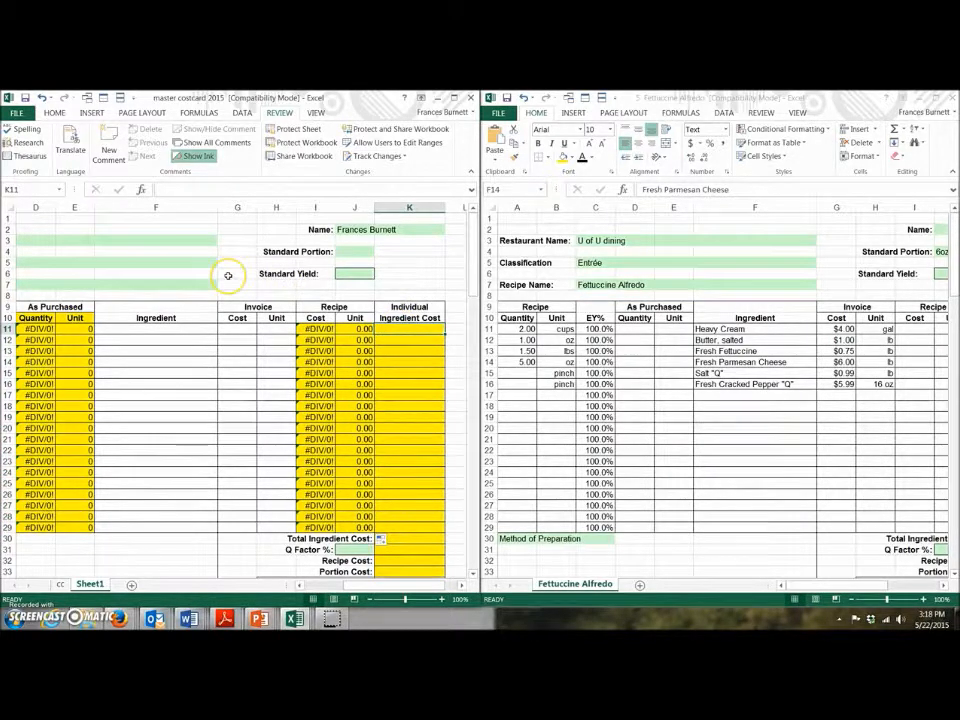
type("=")
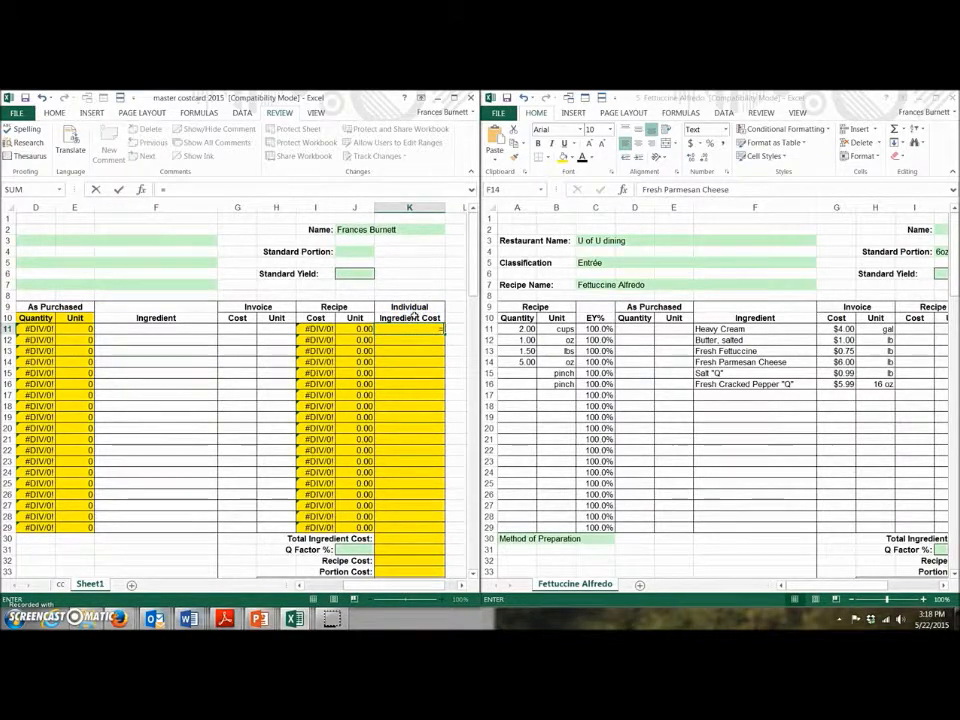
left_click(33, 328)
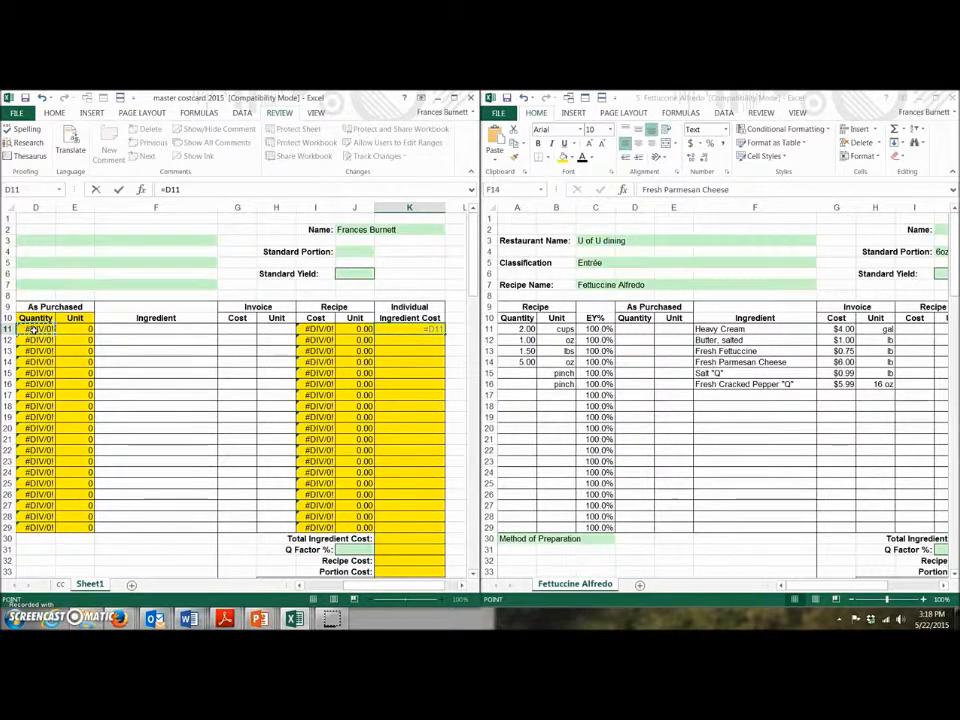
type("*")
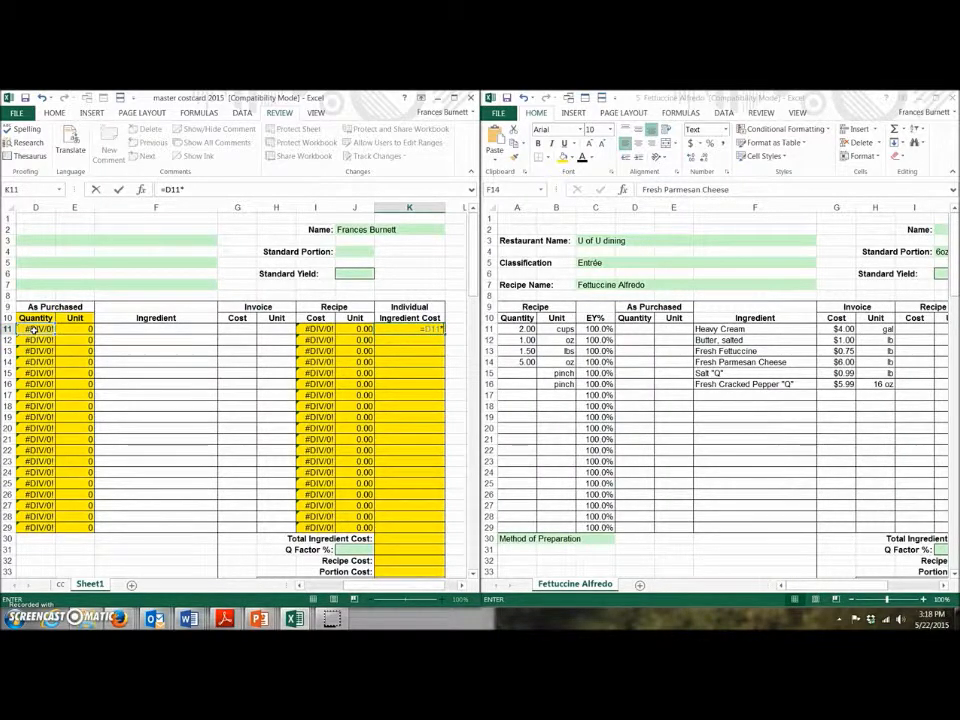
left_click(320, 329)
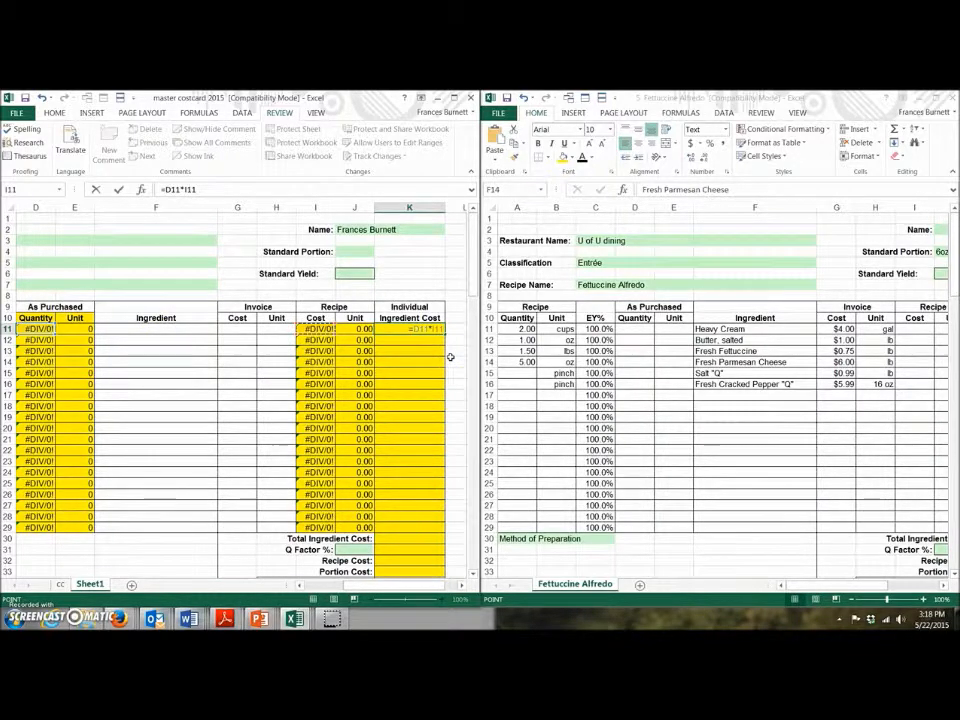
key("Return")
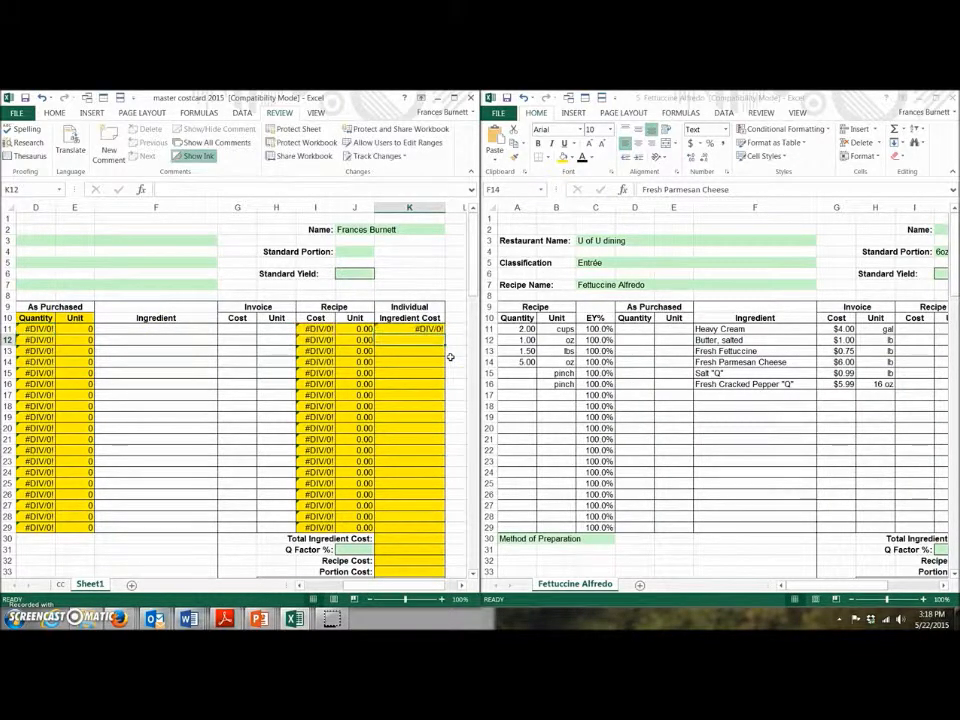
double_click(430, 328)
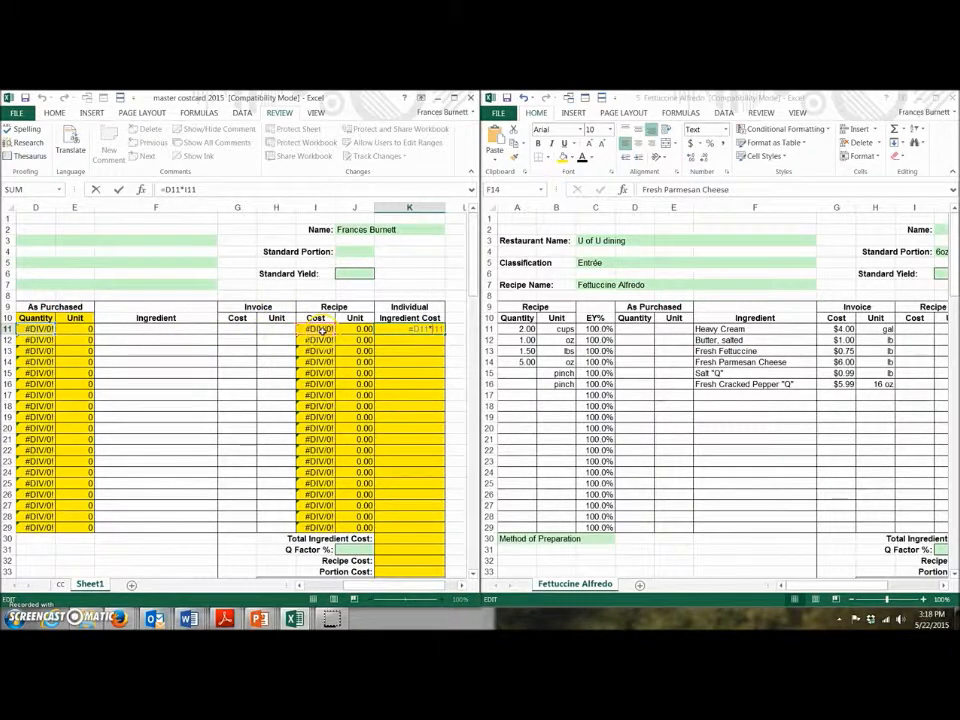
key("Return")
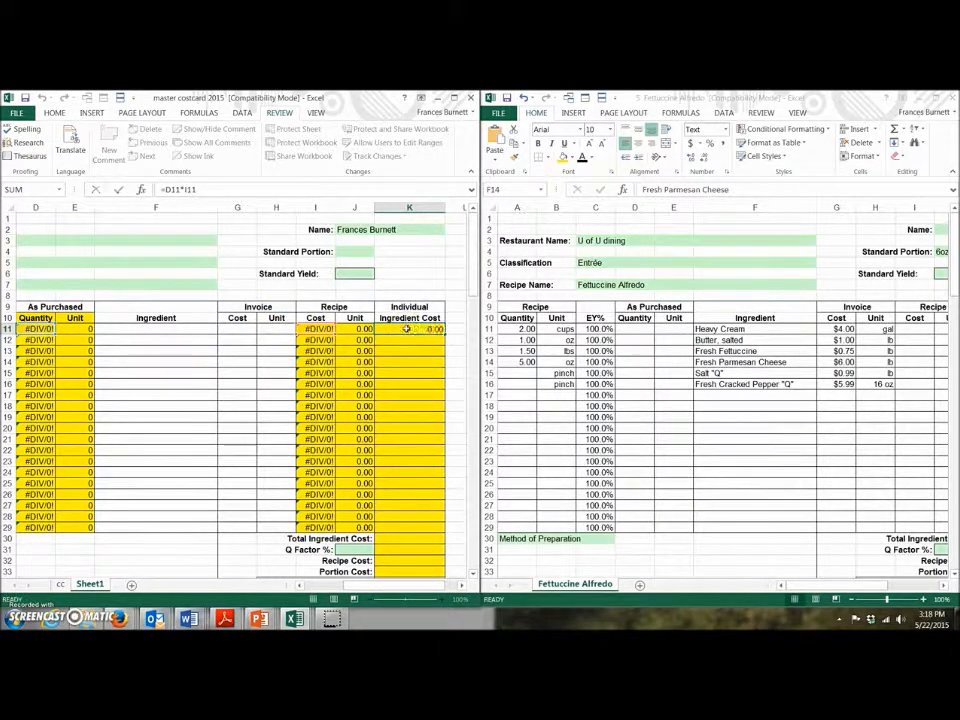
Step: Copy the K11 formula down to K29 and begin a formula in K30
left_click(407, 329)
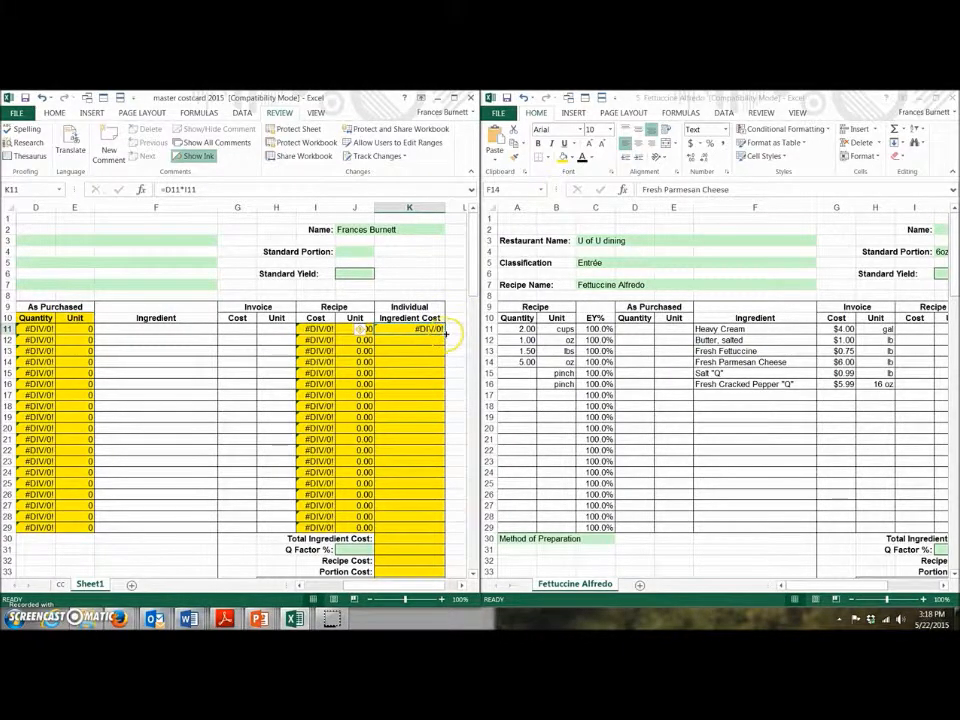
left_click_drag(446, 332, 441, 529)
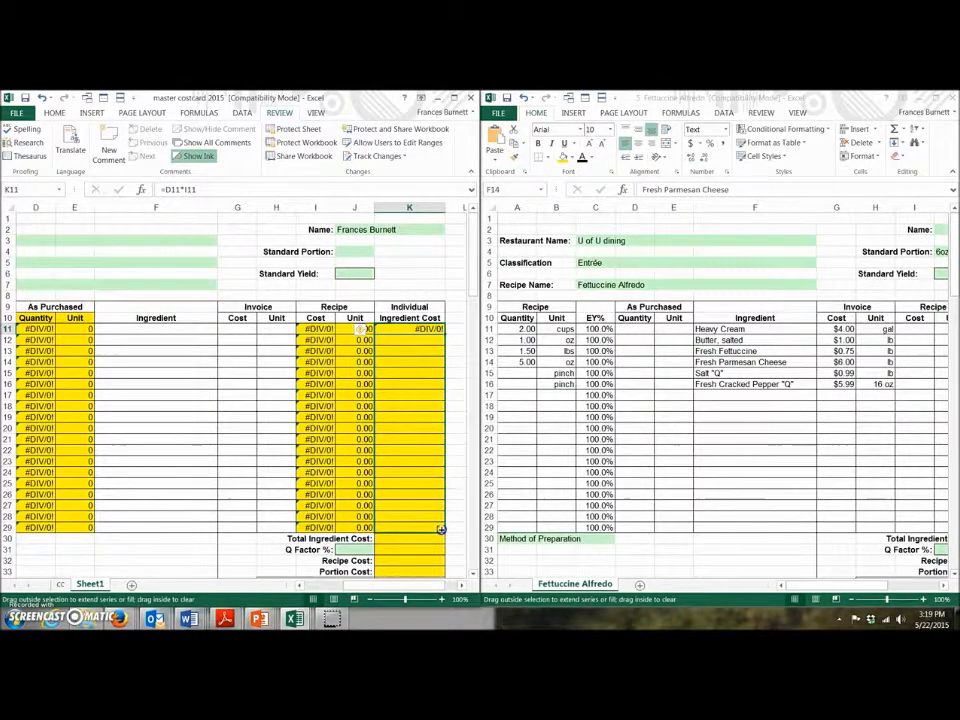
left_click_drag(441, 529, 441, 528)
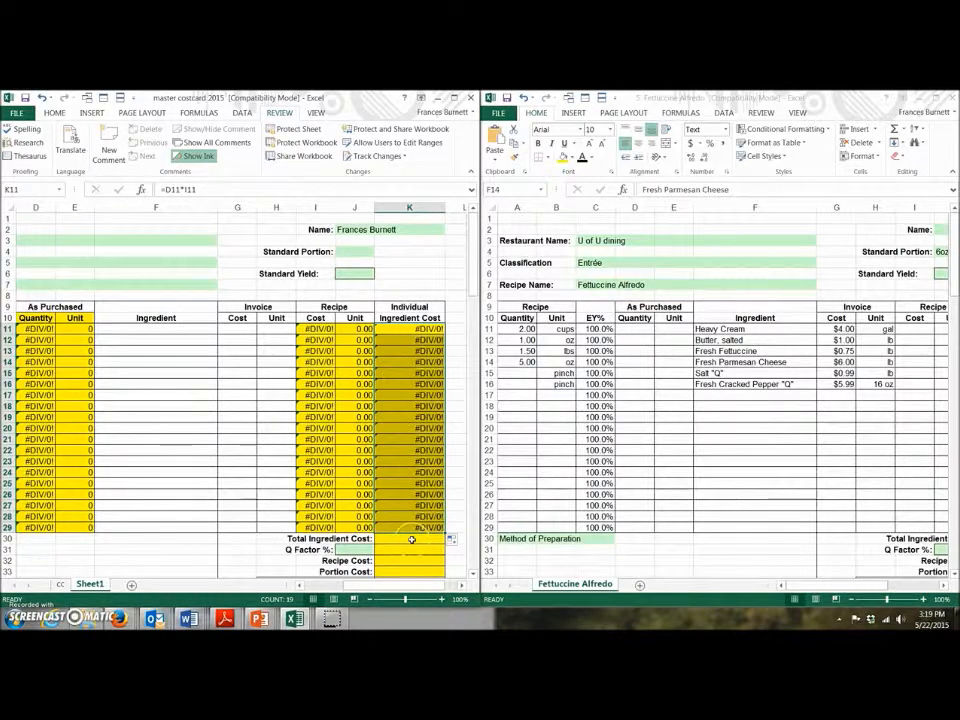
left_click(411, 540)
type("=")
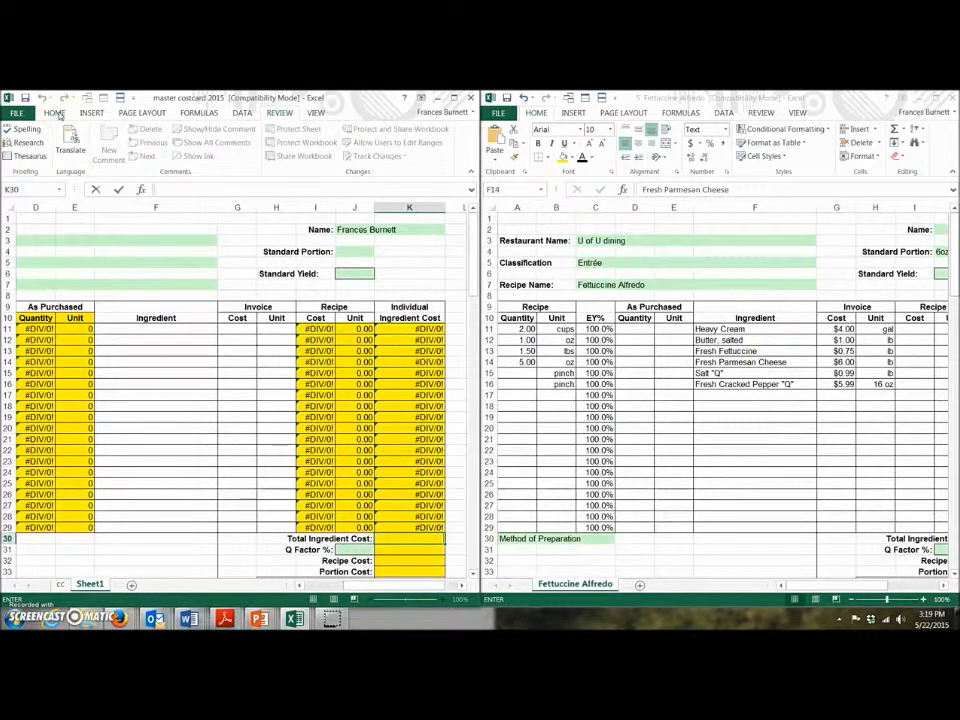
Step: Use Home-tab AutoSum on K11:K29 to put =SUM(K11:K29) in K30
left_click(57, 114)
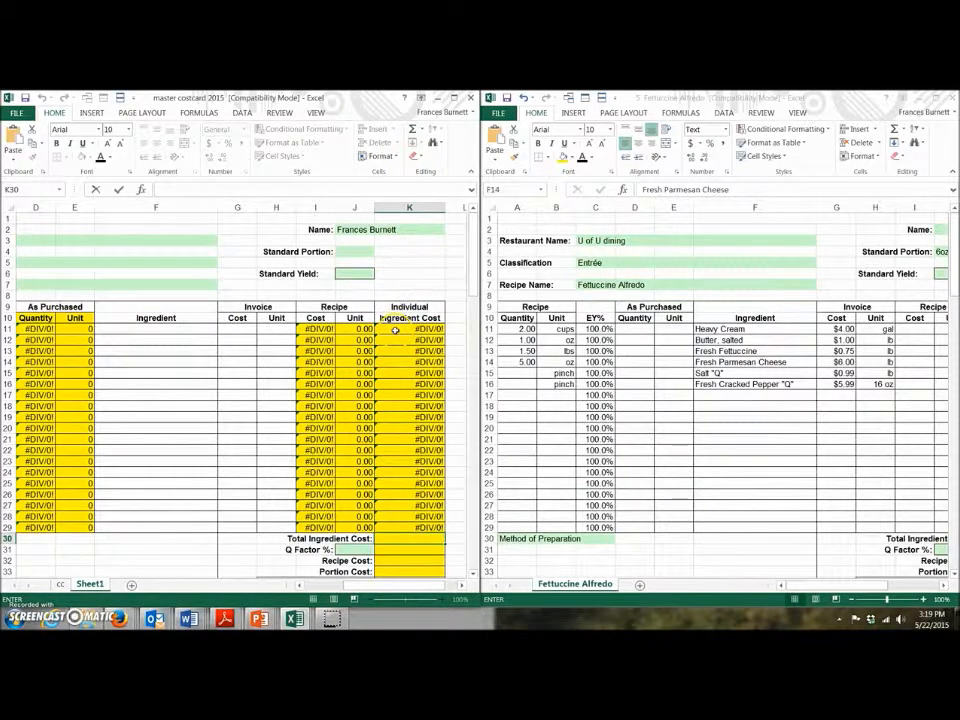
left_click_drag(395, 330, 399, 538)
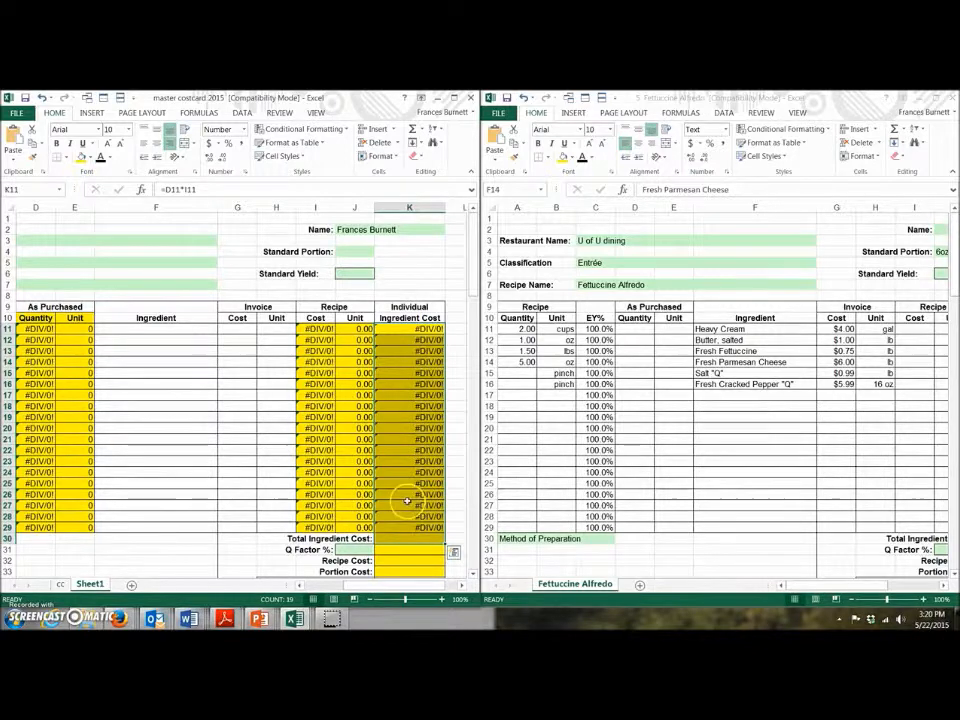
left_click(411, 131)
key("Return")
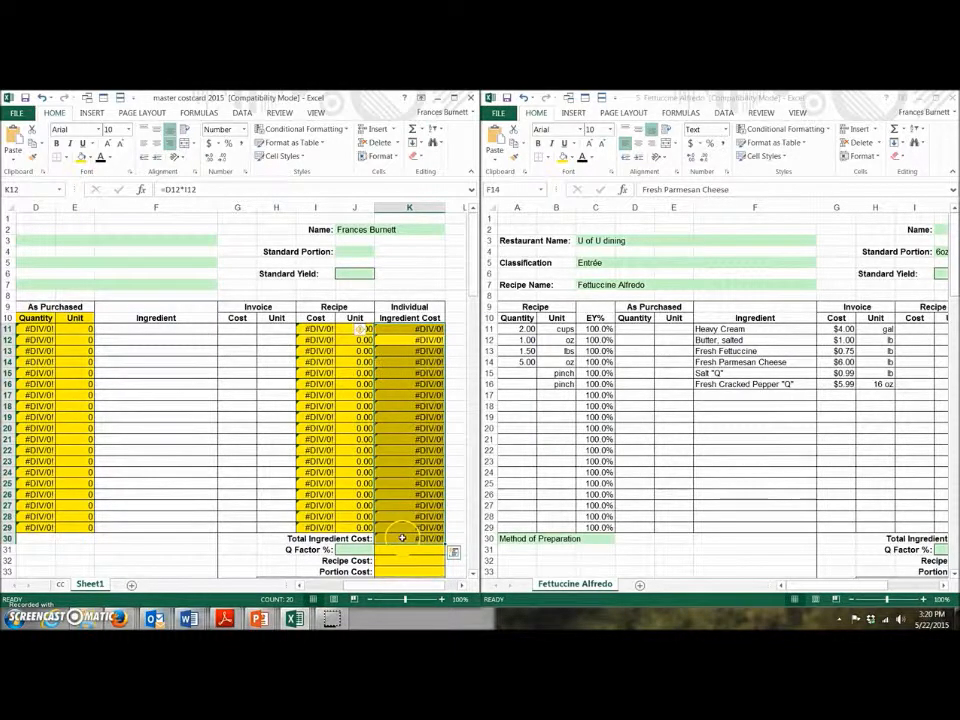
left_click(407, 551)
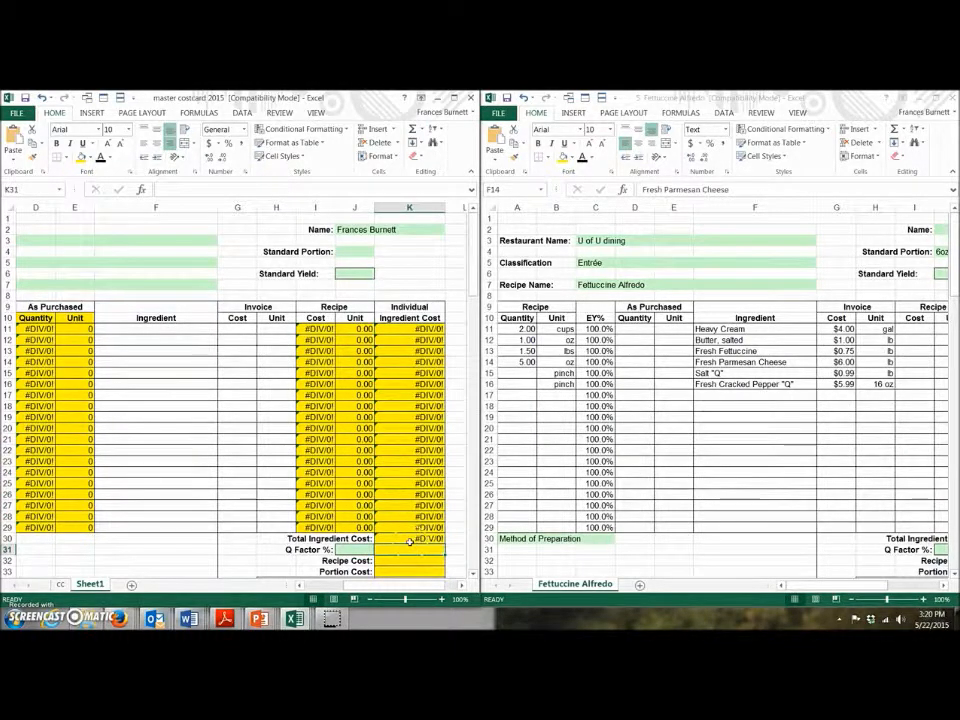
left_click(409, 540)
key("alt+equal")
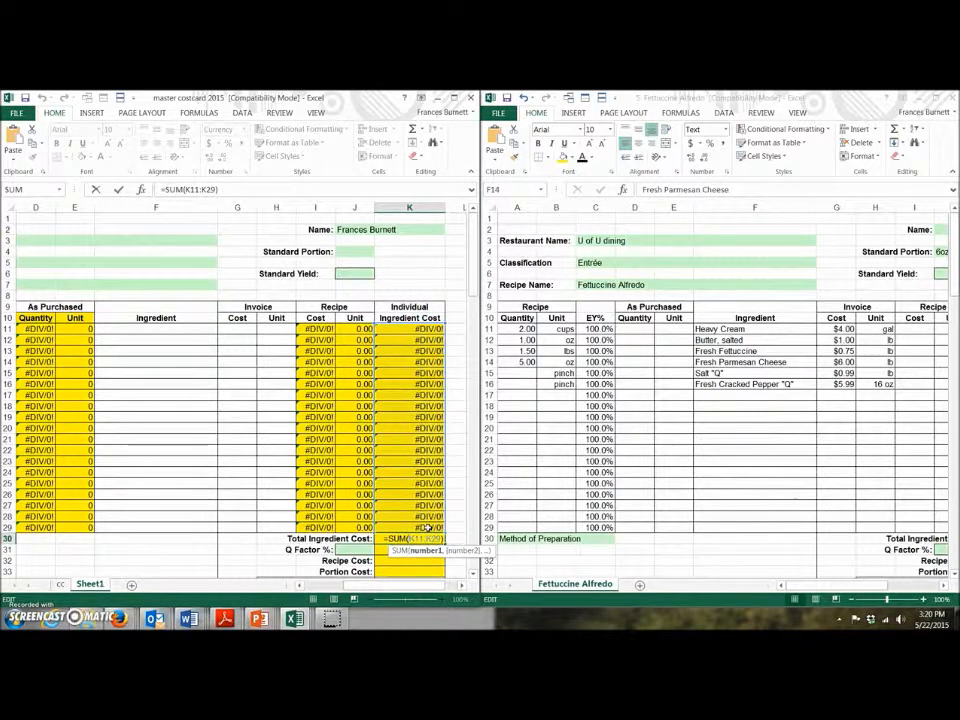
key("Return")
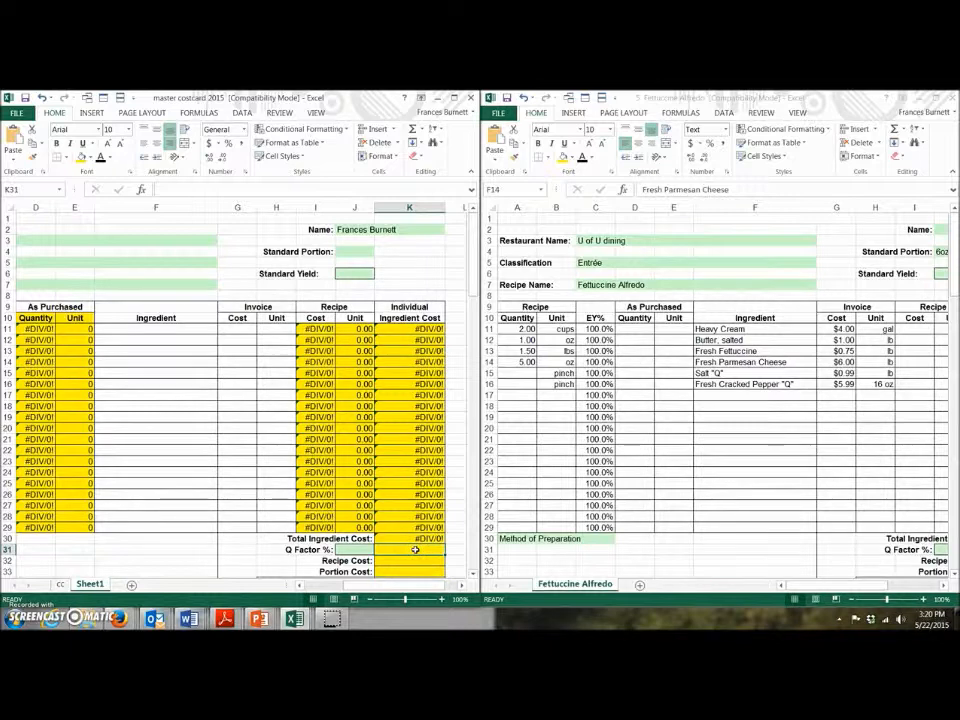
Step: Enter =K30*J31 in K31 to multiply Total Ingredient Cost by the Q Factor %
type("=")
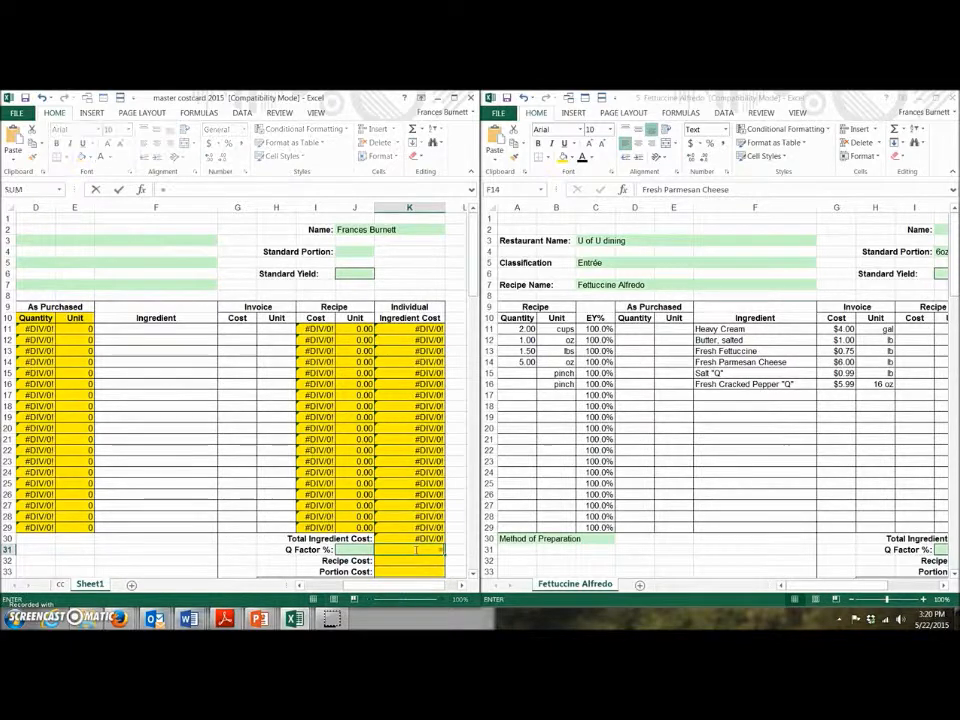
left_click(418, 538)
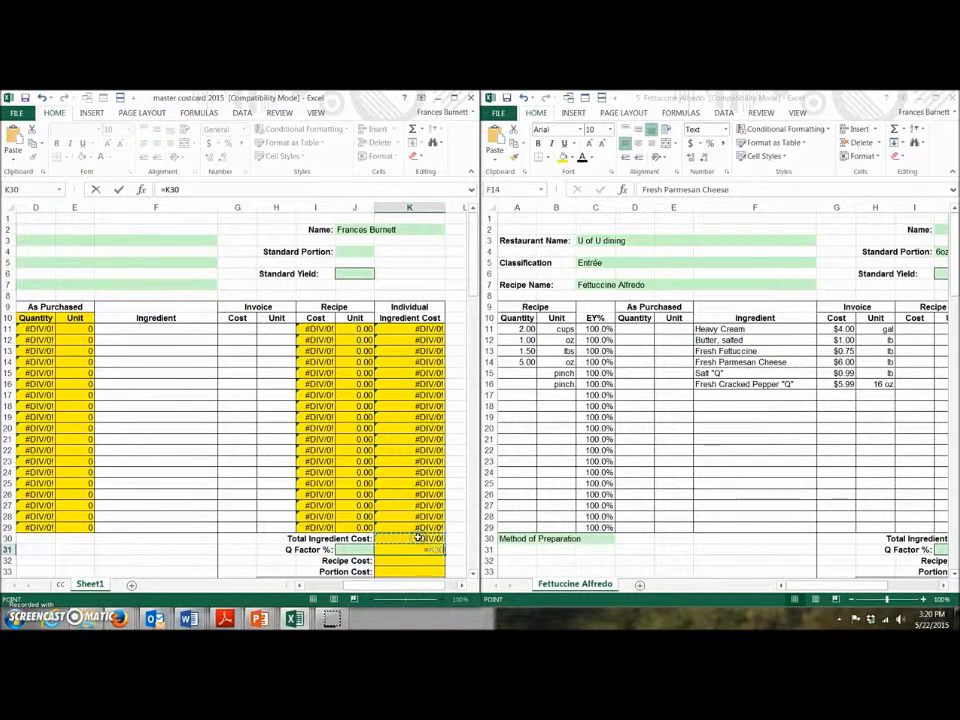
type("*")
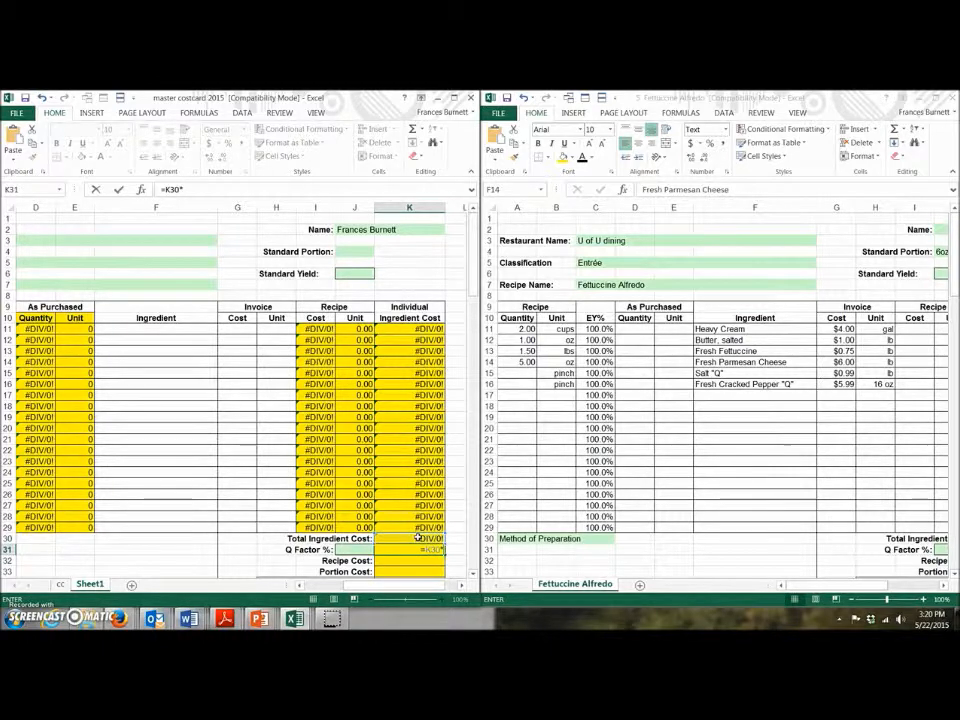
left_click(357, 549)
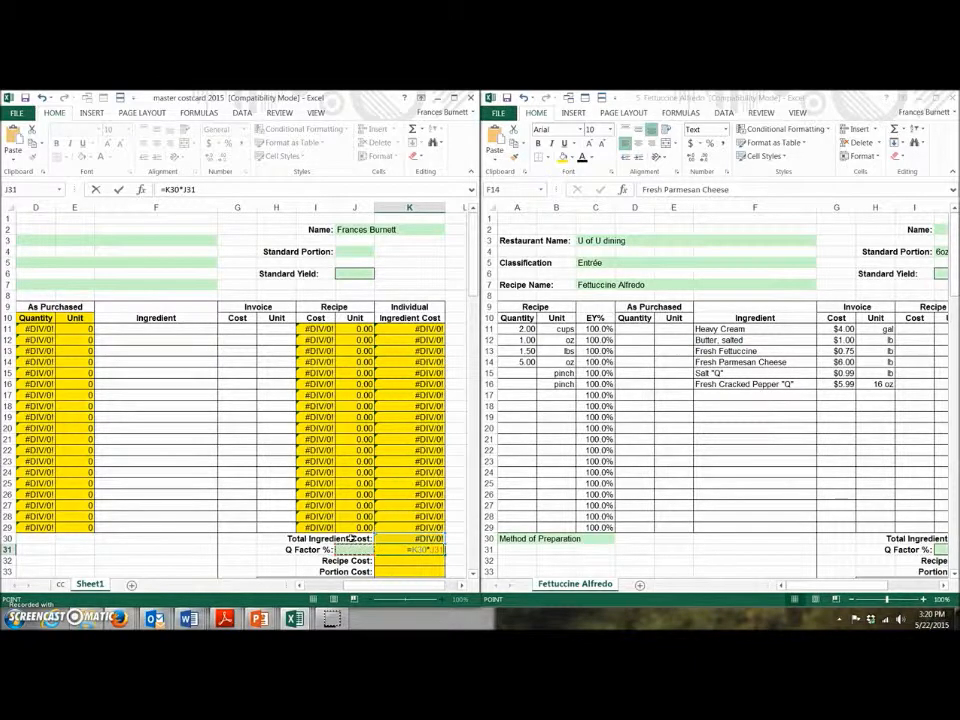
key("Return")
scroll(345, 467, "down", 3)
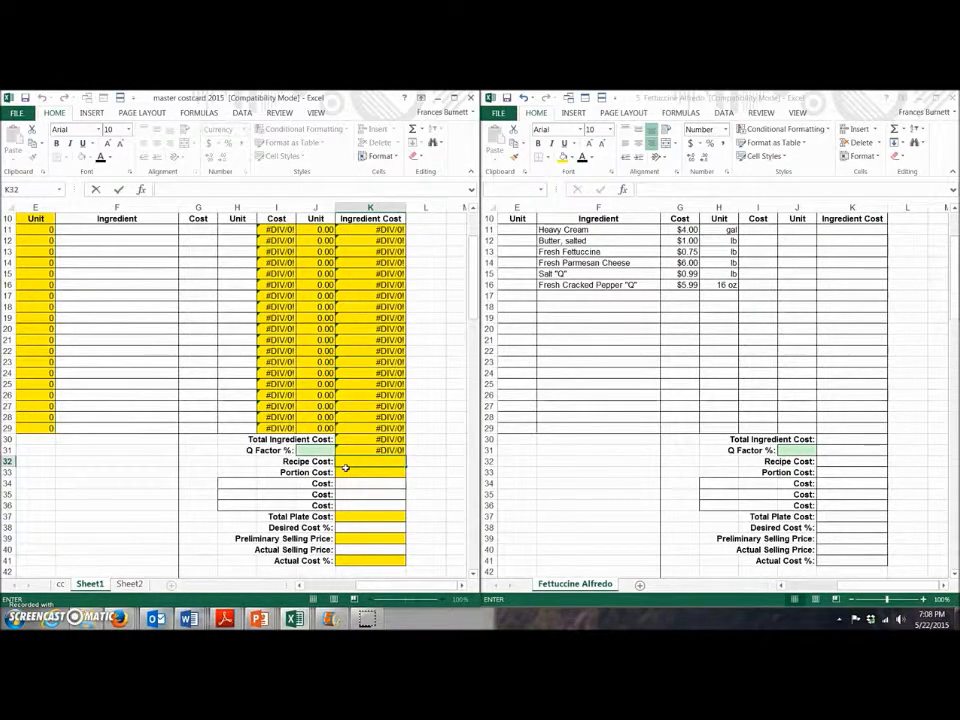
Step: Enter =K30+K31 as the Recipe Cost formula in K32
type("=")
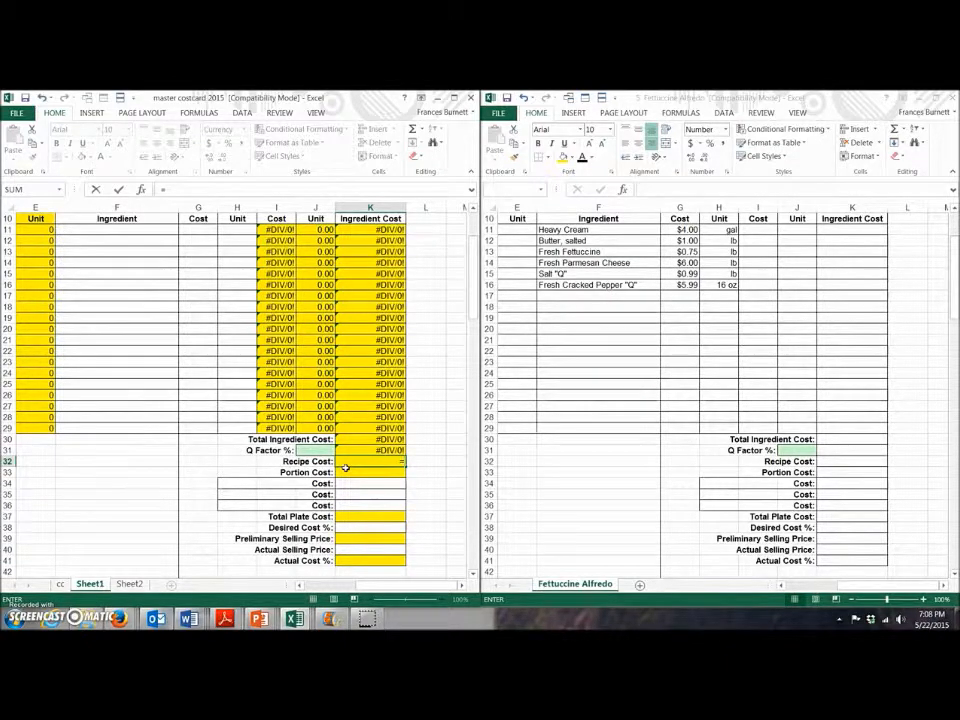
left_click(368, 441)
type("+")
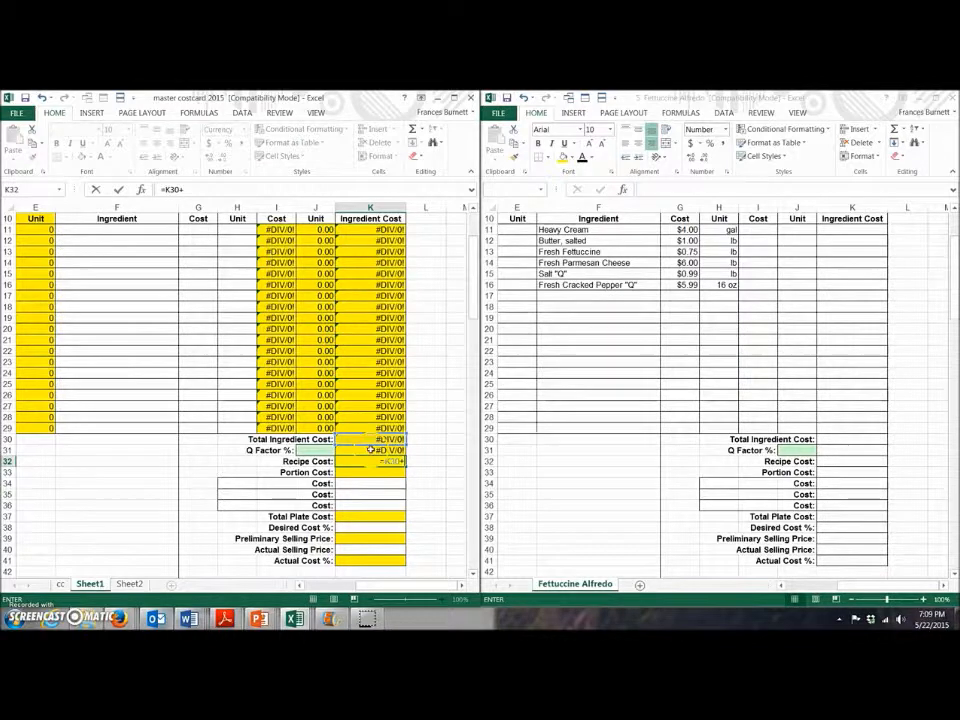
left_click(368, 449)
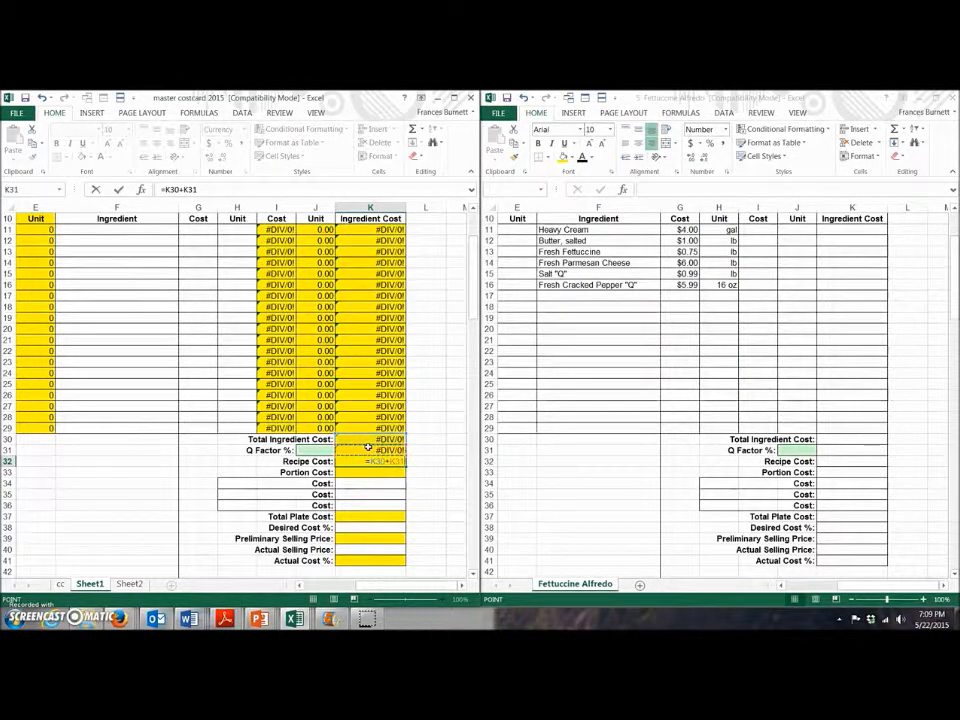
key("Return")
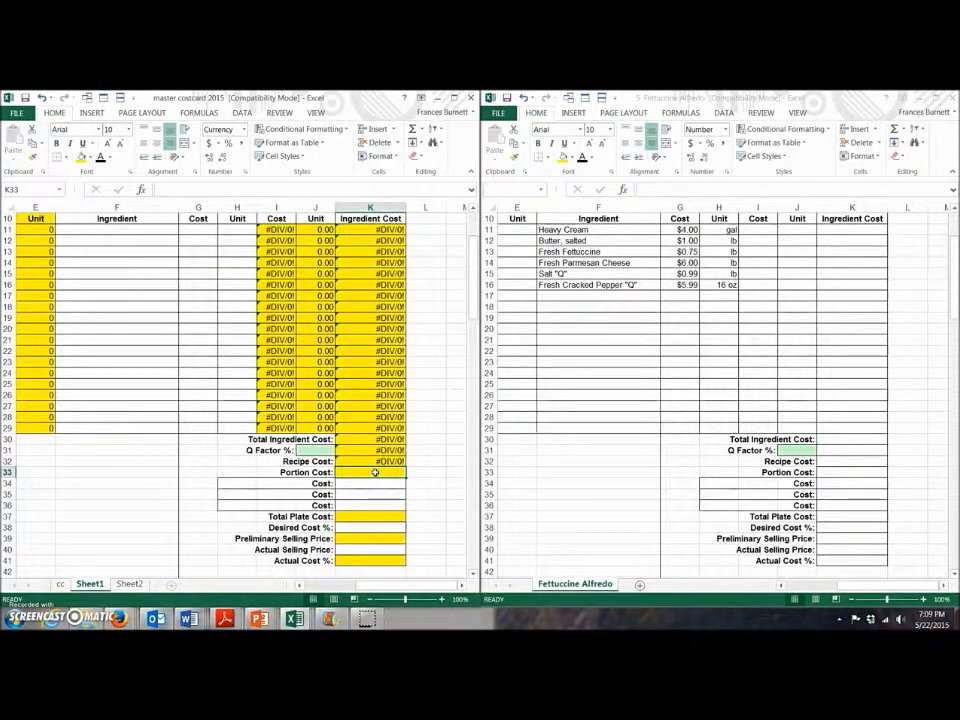
Step: Enter =K32/J6 in K33 so Portion Cost divides Recipe Cost by Standard Yield
type("=")
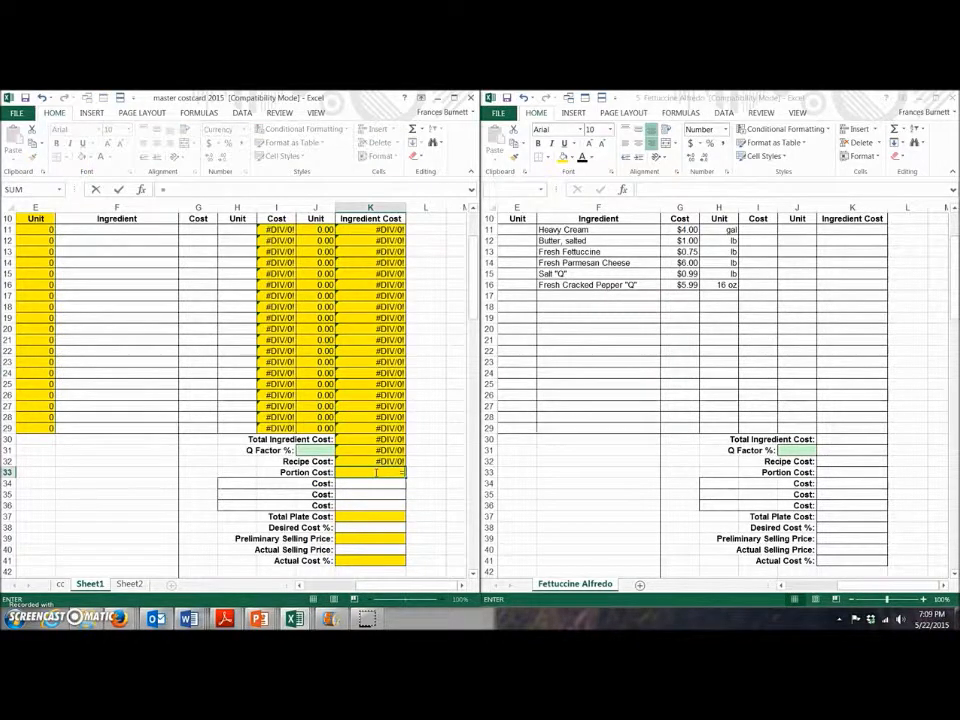
left_click(380, 458)
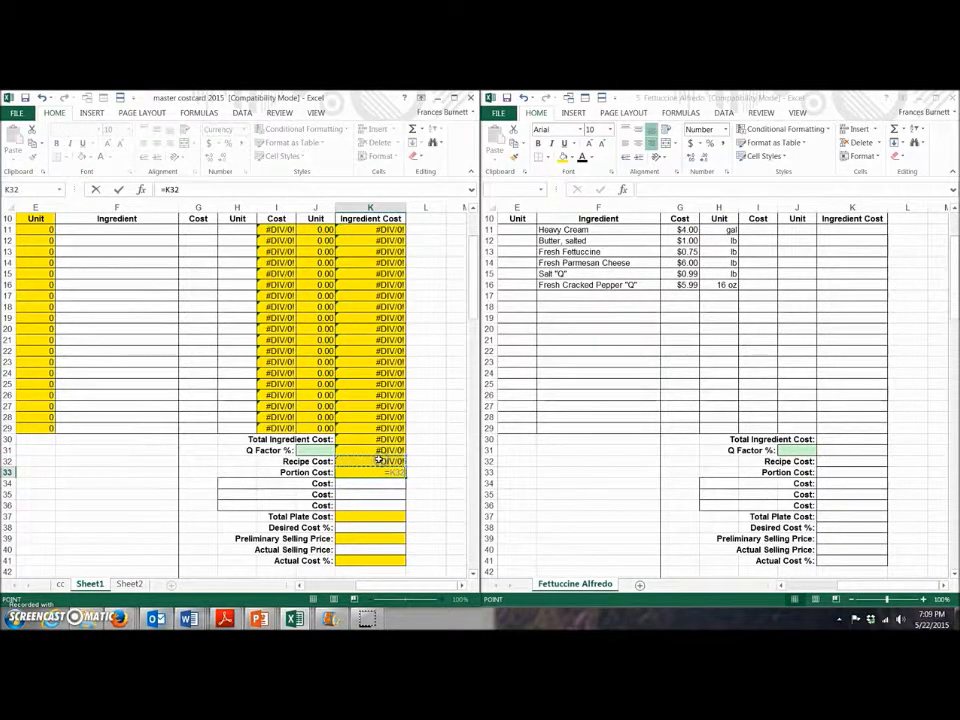
scroll(375, 460, "up", 3)
type("/")
left_click(311, 274)
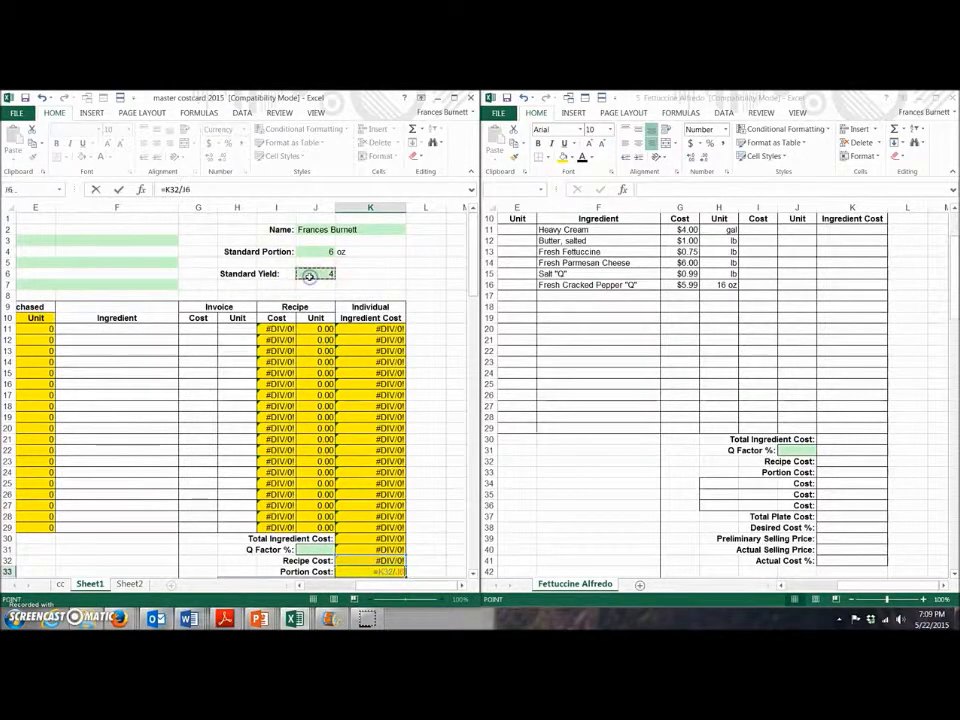
key("Return")
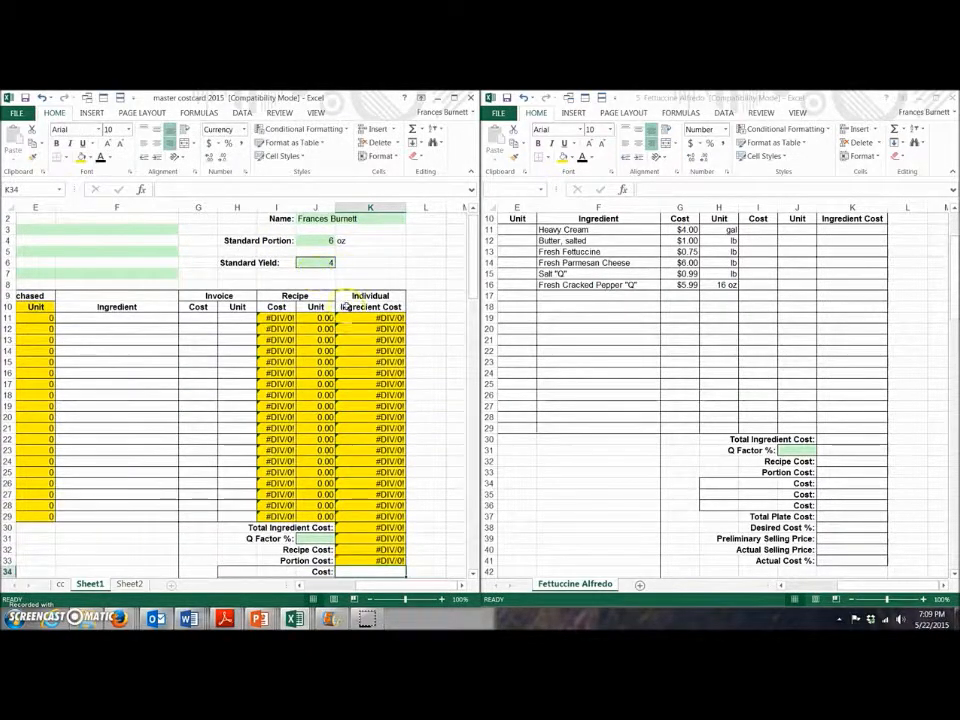
scroll(374, 445, "down", 4)
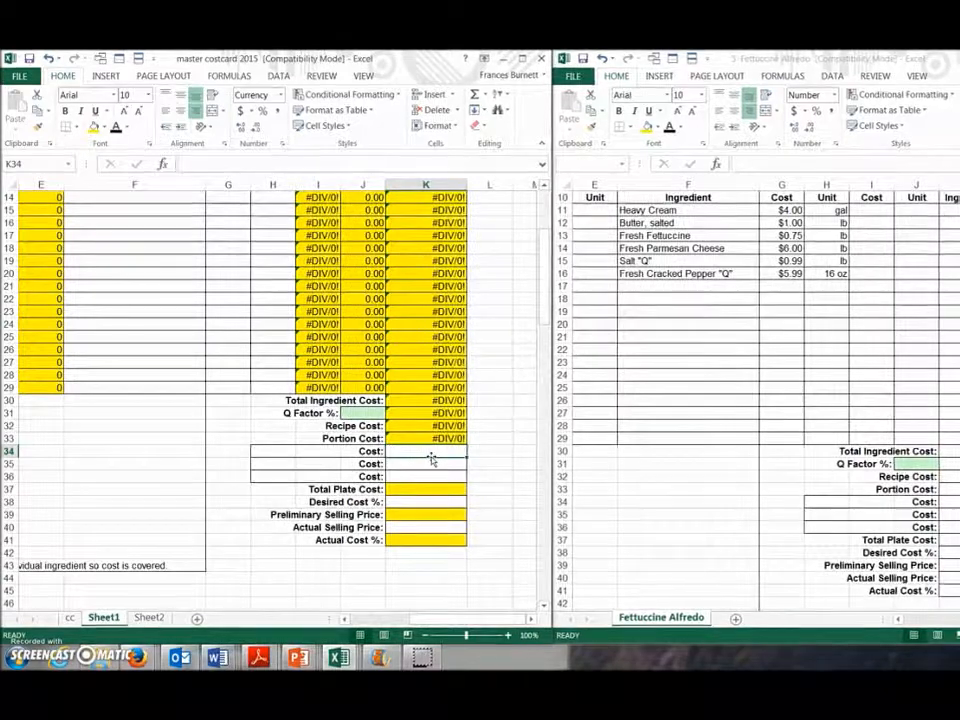
Step: Enter =K33+K34+K35+K36 in K37 as the Total Plate Cost formula
left_click(435, 453)
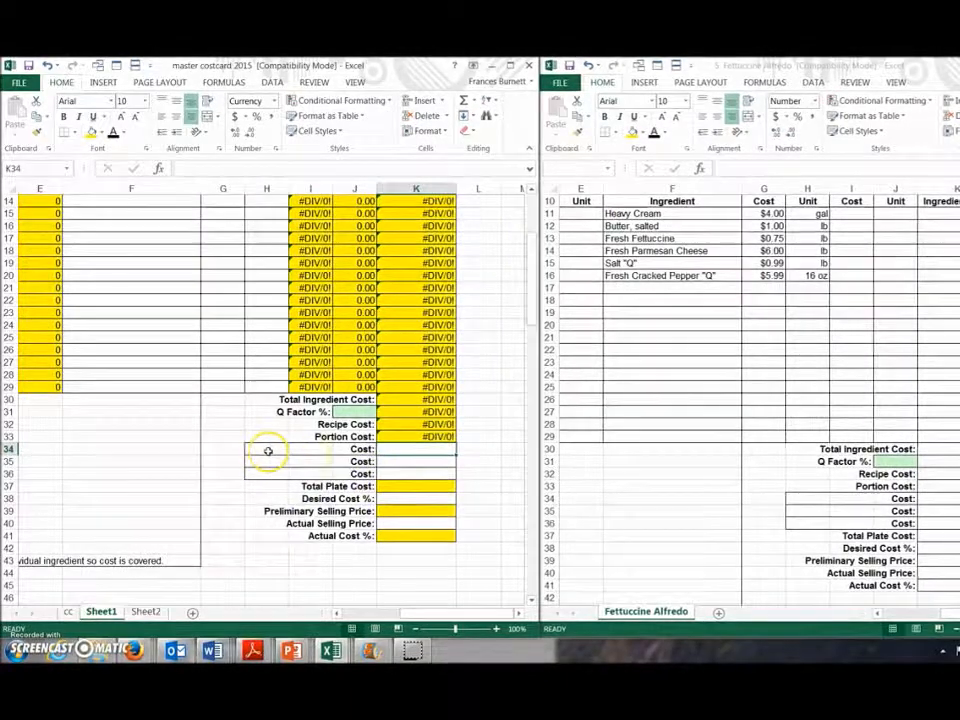
left_click(394, 486)
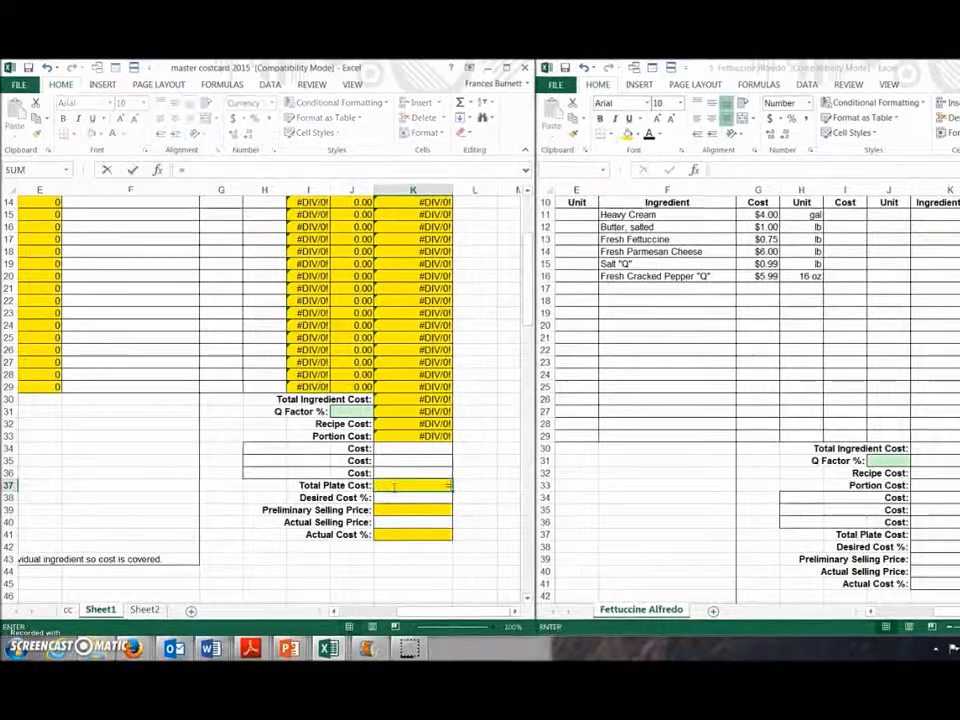
left_click(417, 436)
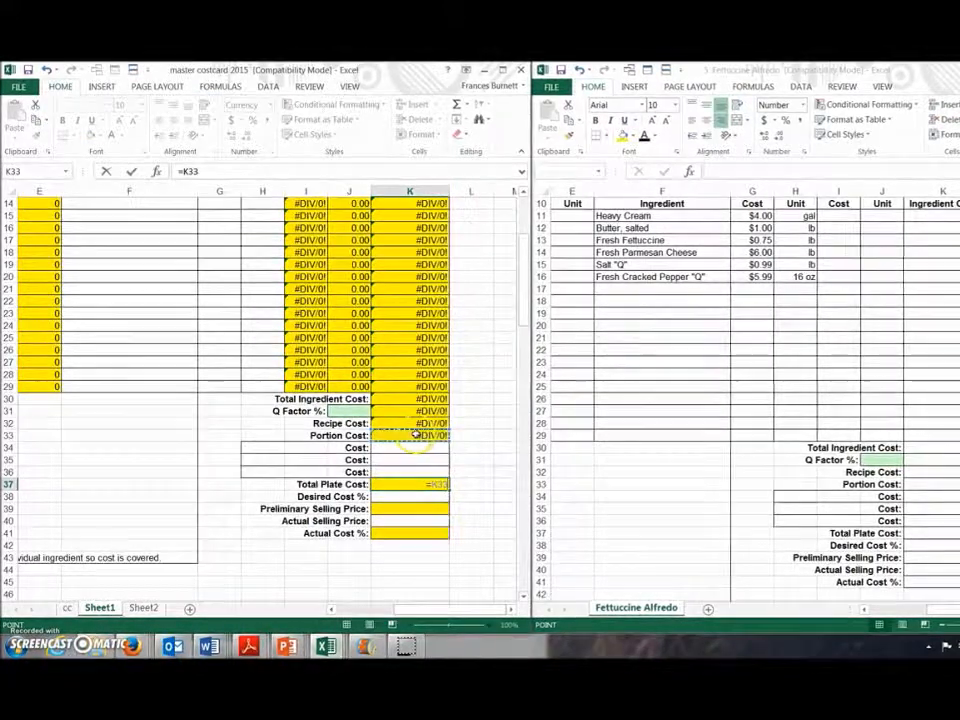
type("+")
left_click(420, 448)
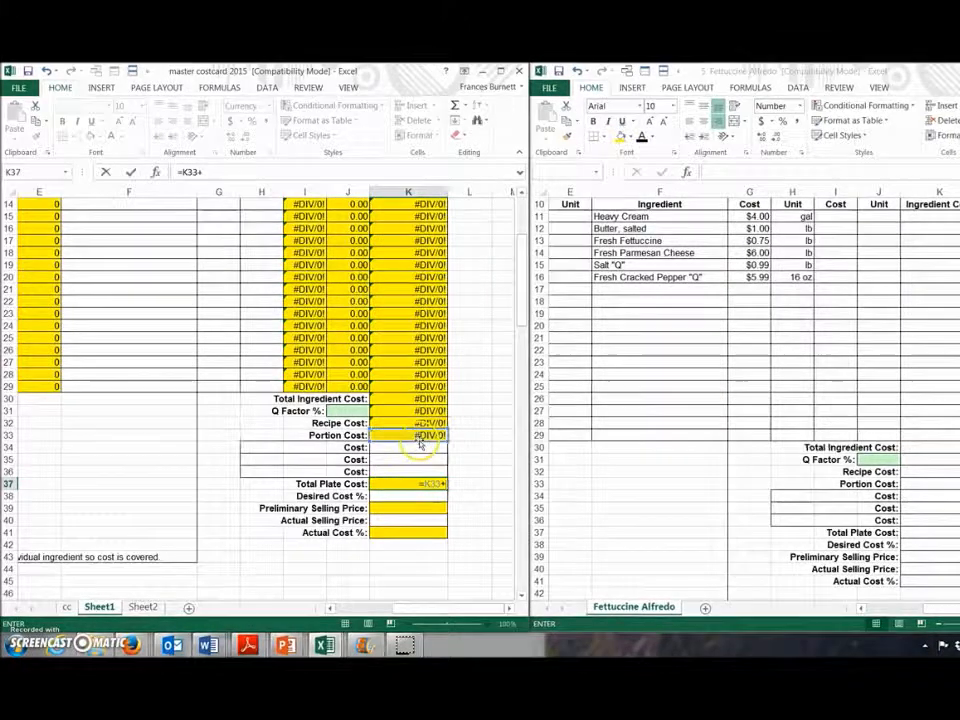
type("+")
left_click(422, 458)
type("+")
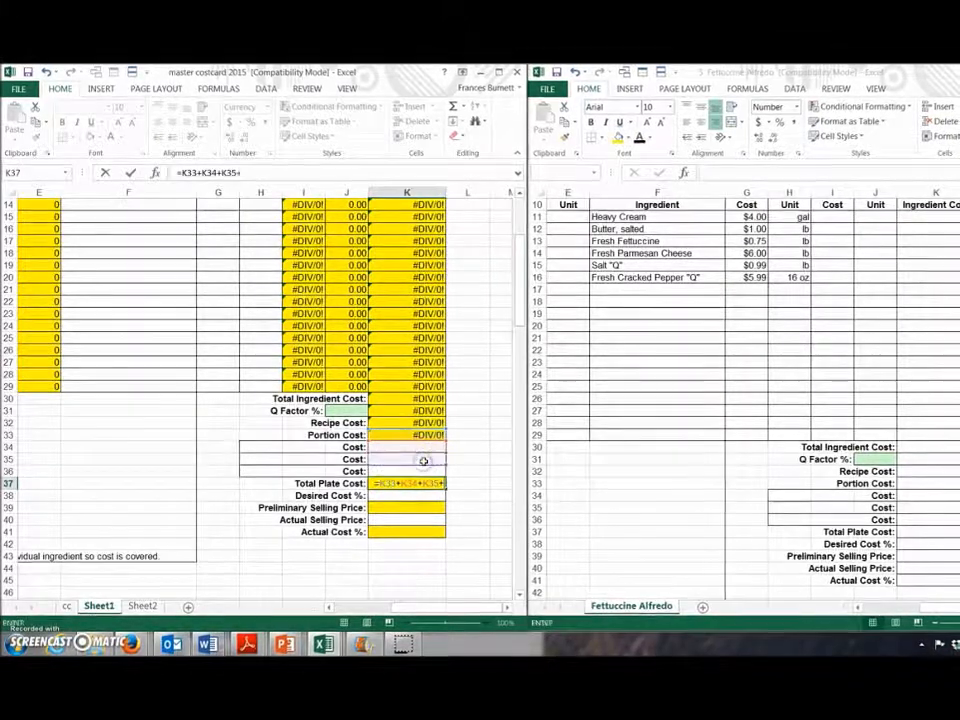
left_click(429, 470)
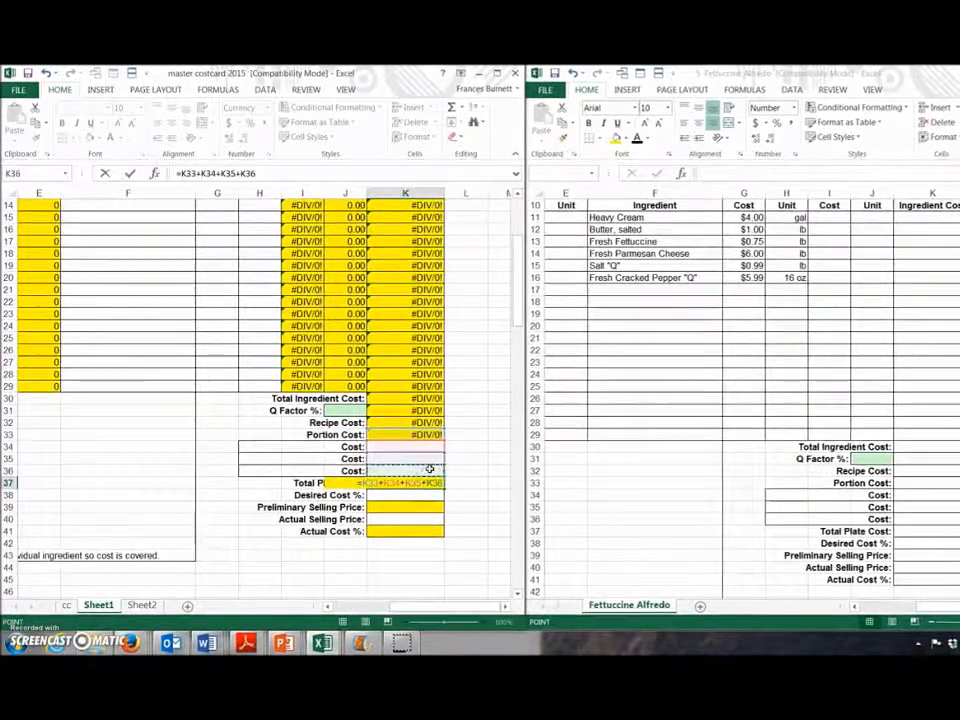
key("Return")
left_click(417, 507)
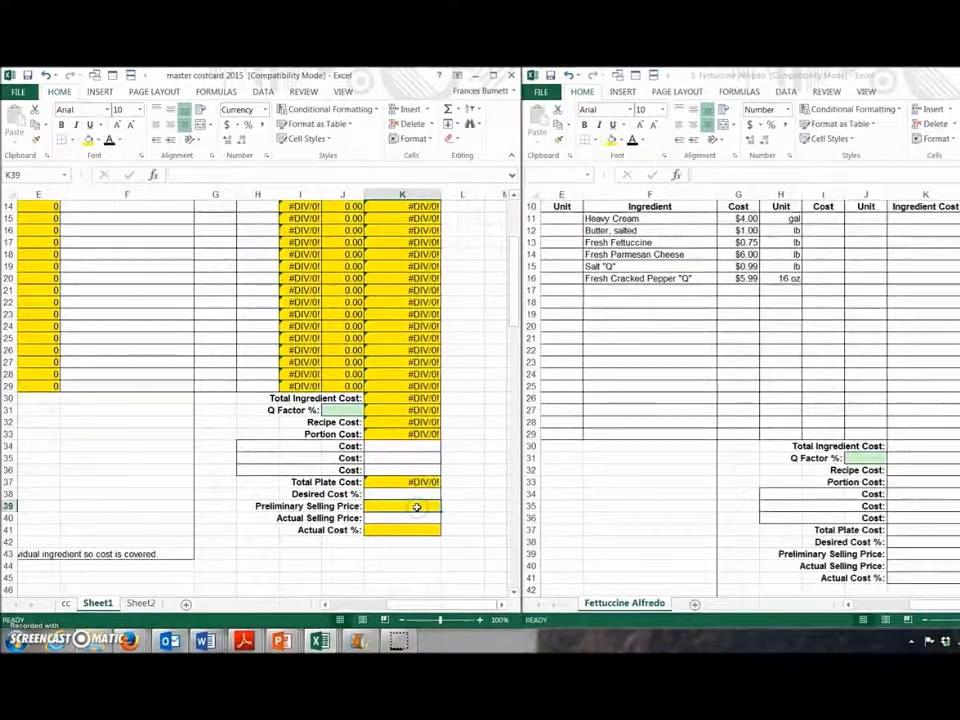
Step: Enter =K37/K38 in K39 to divide Total Plate Cost by Desired Cost %
type("=")
left_click(410, 481)
type("/")
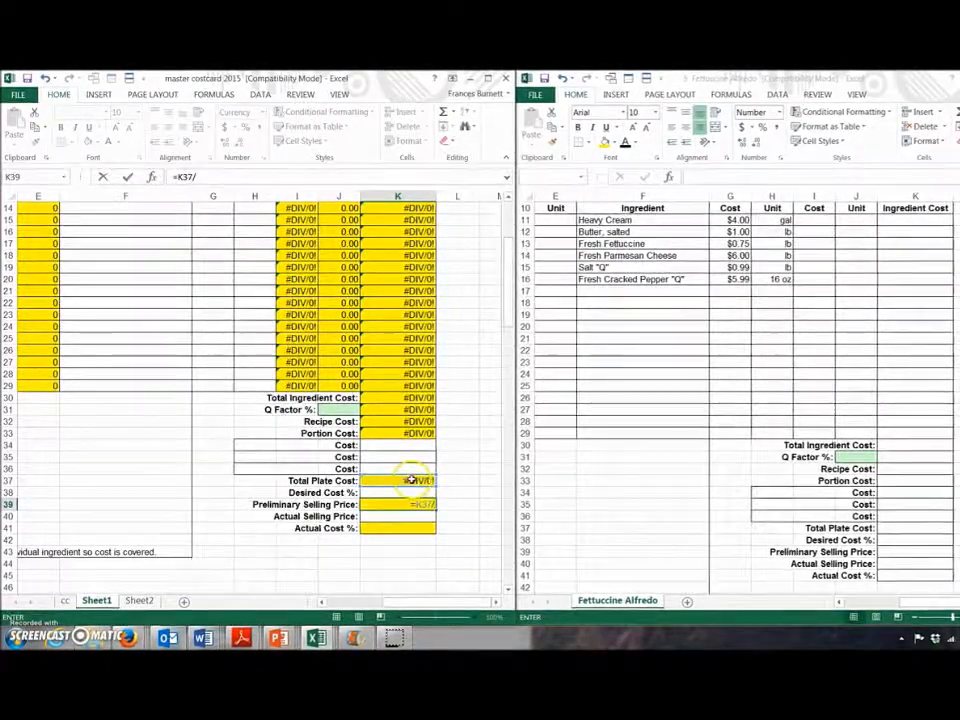
left_click(407, 493)
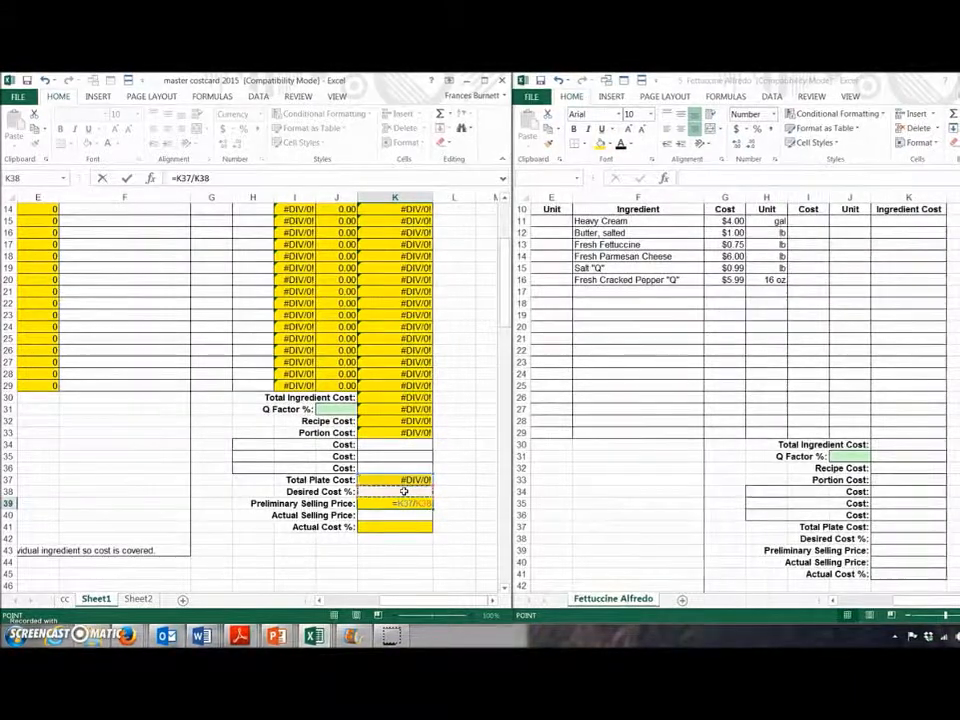
key("Return")
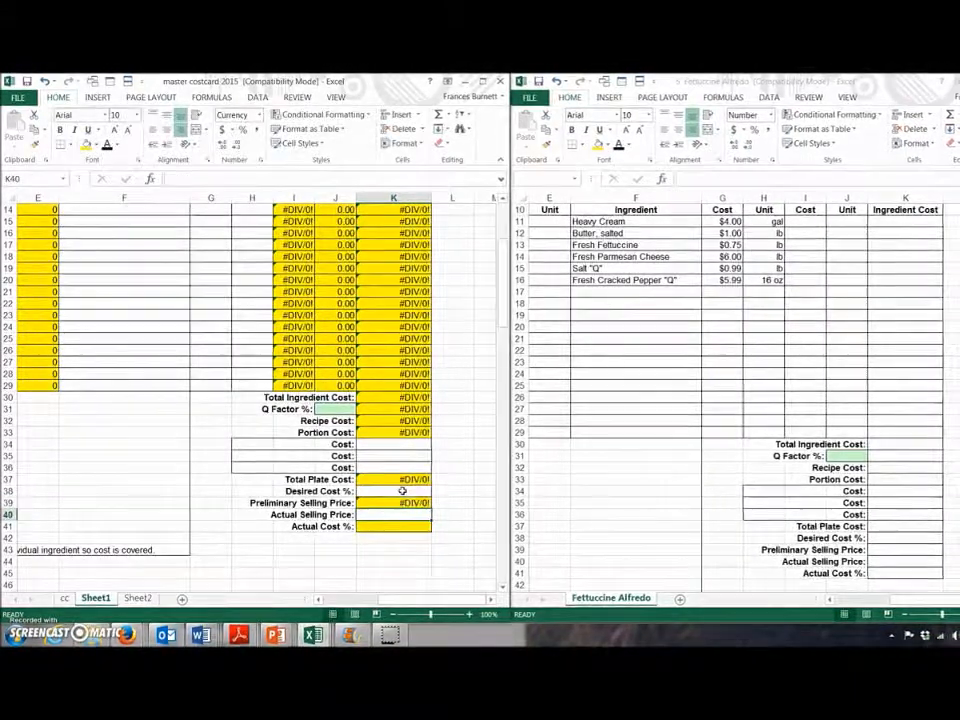
left_click(388, 527)
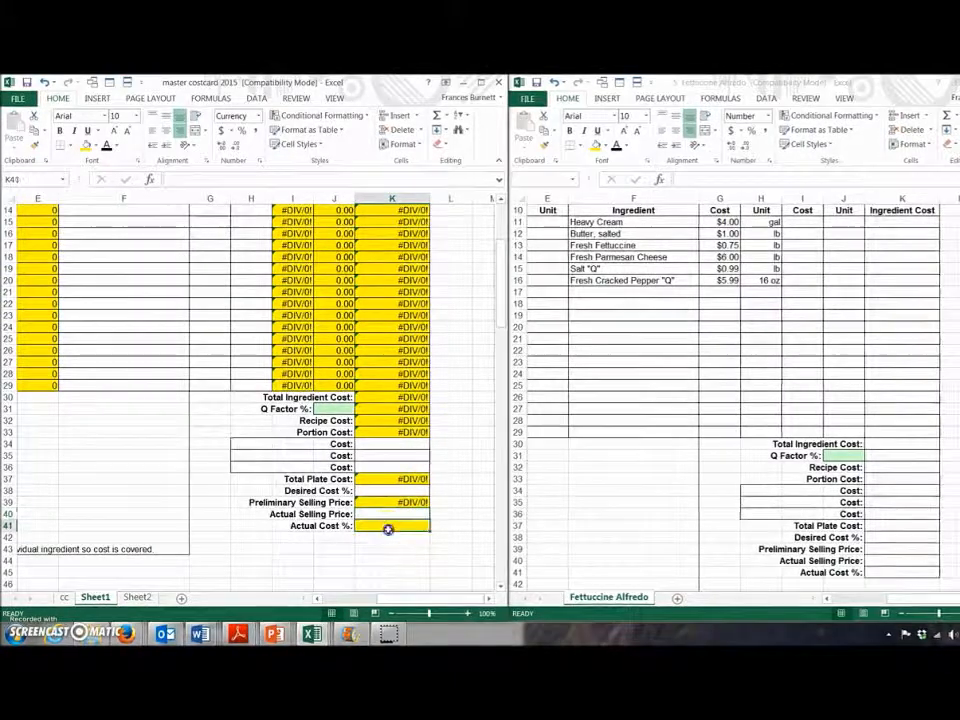